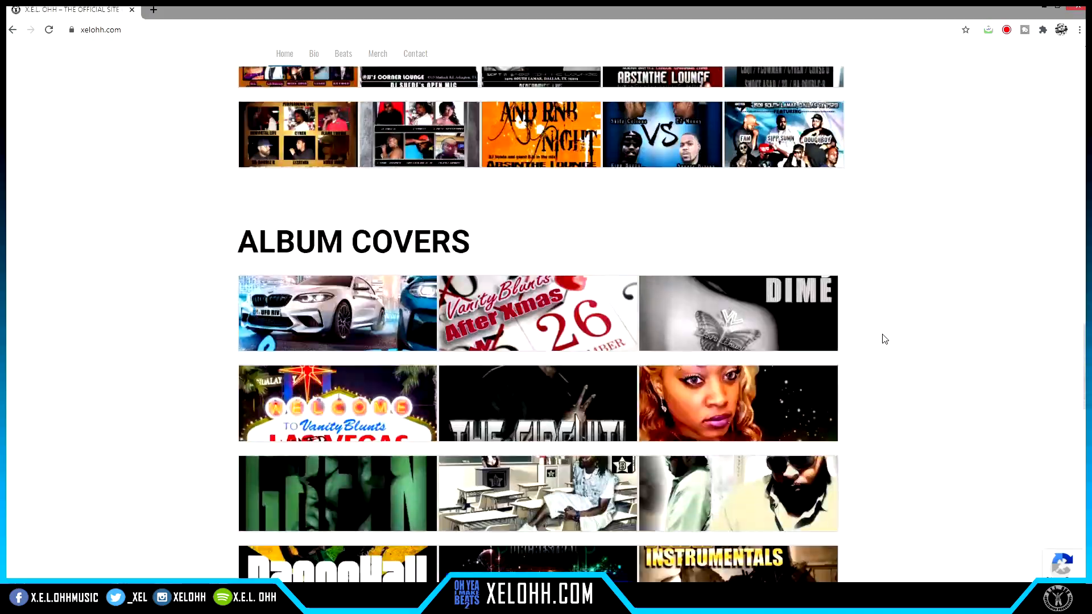
pyautogui.scroll(-20, 859, 324)
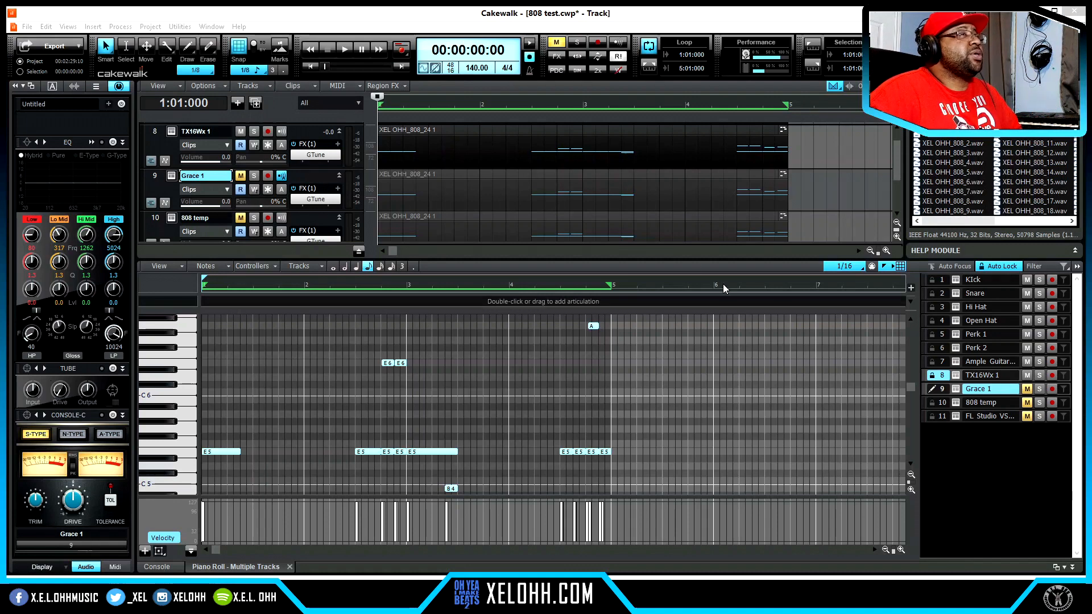
# Step: Open the TX16Wx sampler on track 8 and select the XEL OHH_808_24.wav sample in its file list
pyautogui.click(957, 376)
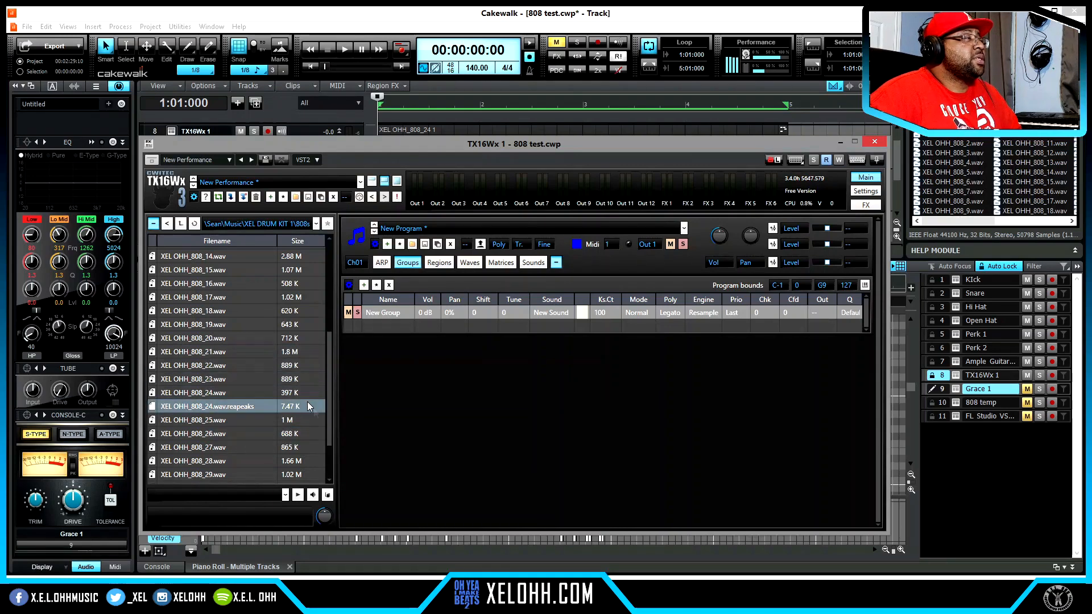
pyautogui.click(184, 394)
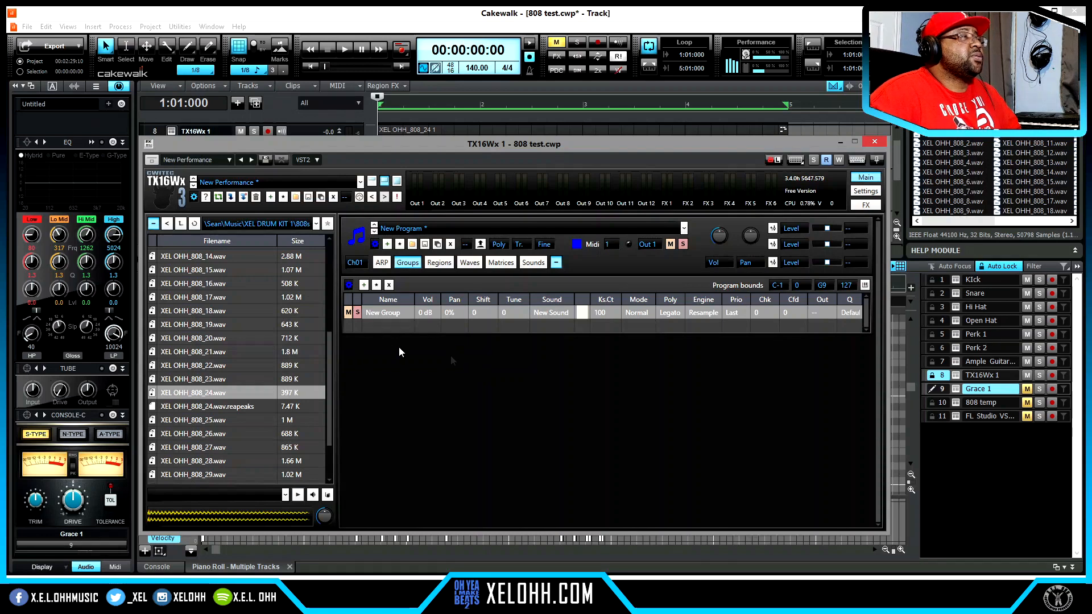
# Step: Display the program's groups and set the Poly mode of New Group to Legato
pyautogui.click(417, 261)
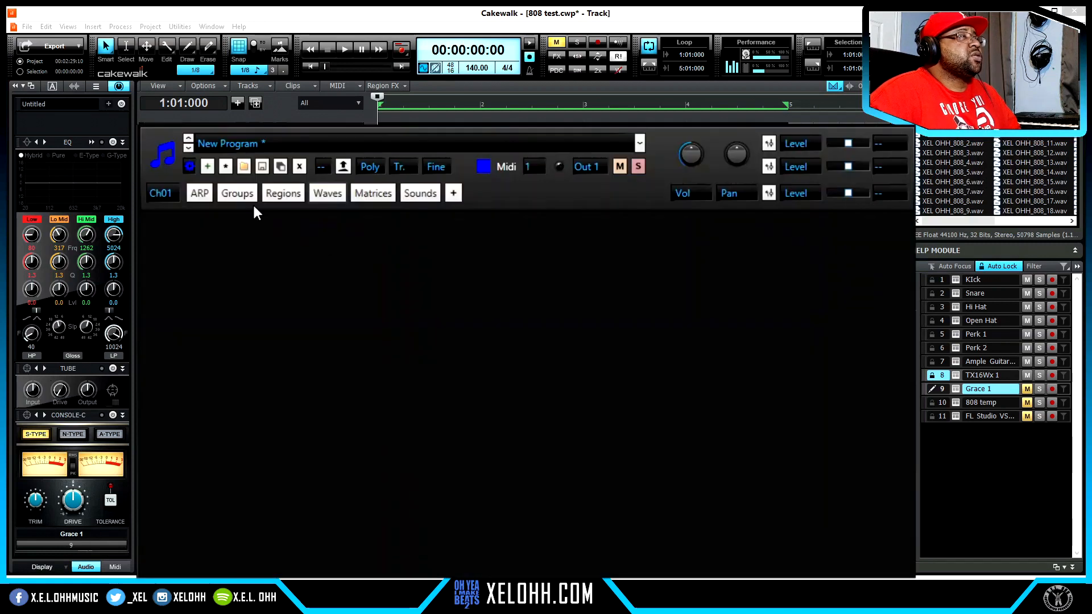
pyautogui.click(237, 193)
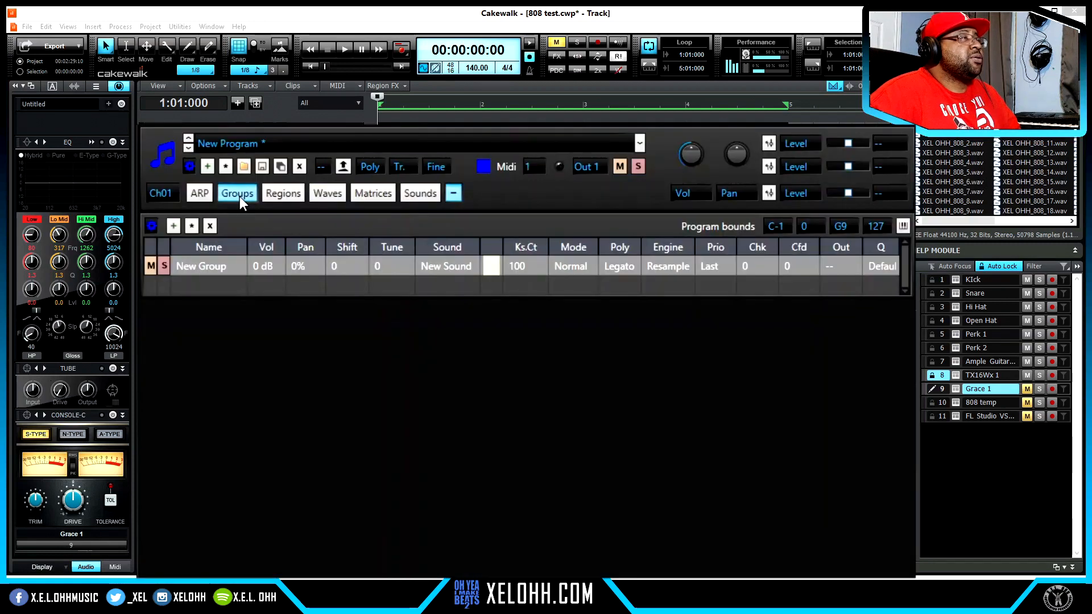
pyautogui.click(201, 265)
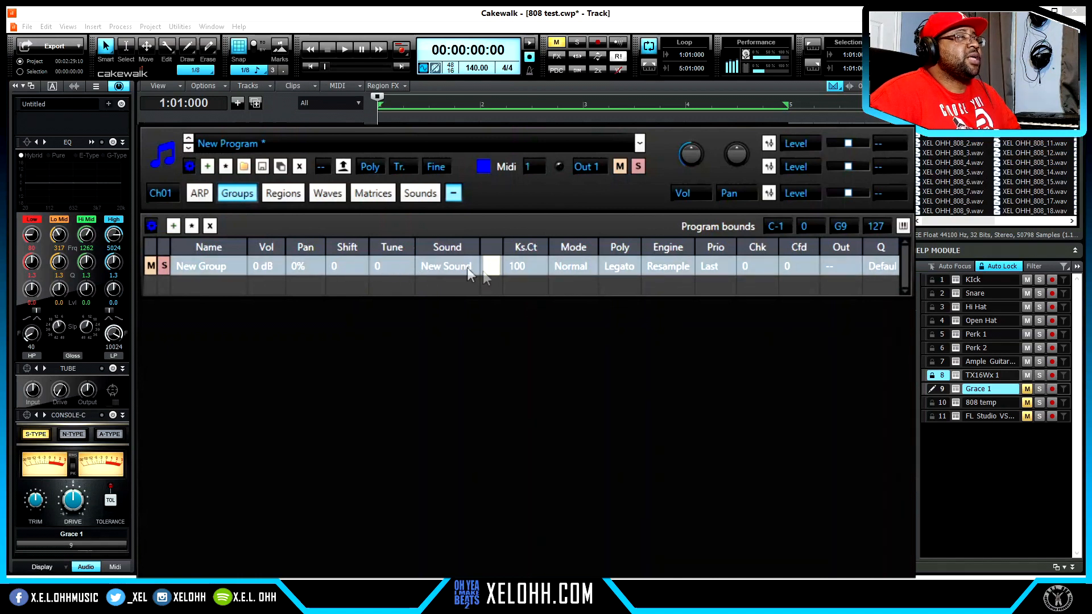
pyautogui.click(621, 265)
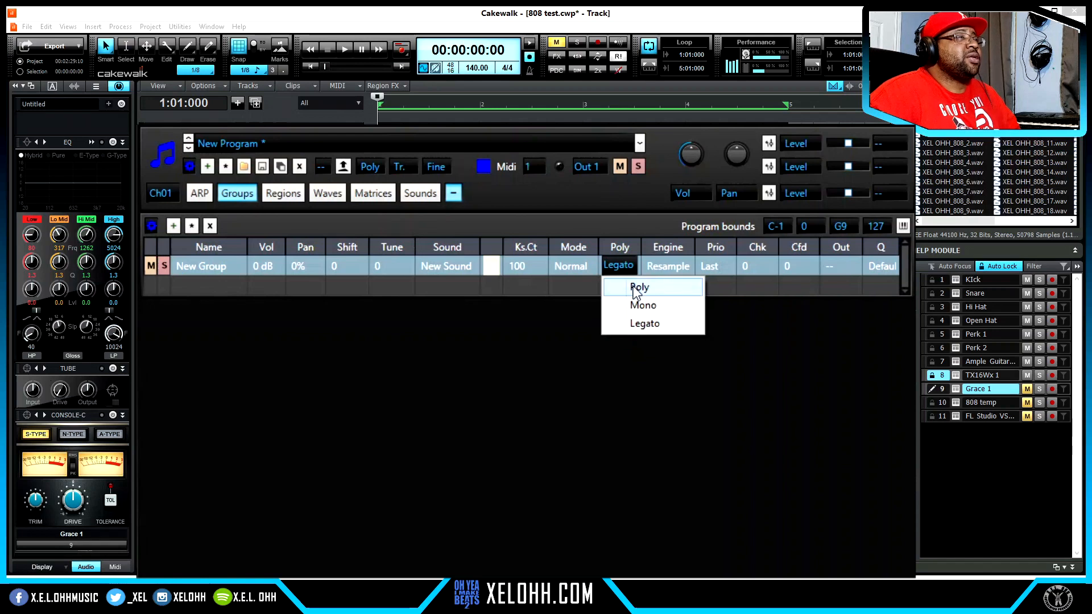
pyautogui.click(647, 324)
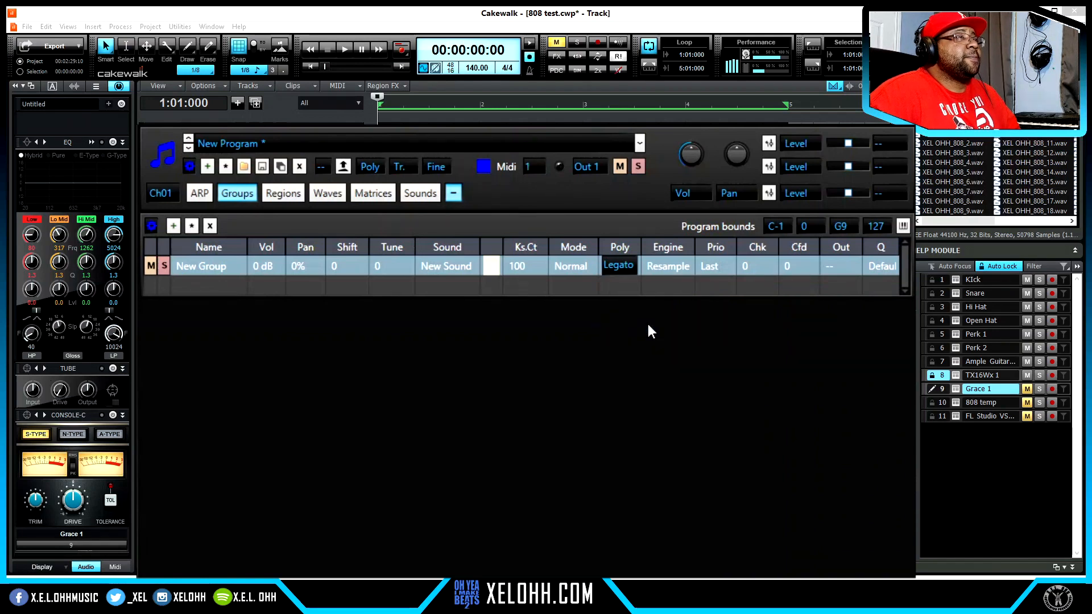
pyautogui.click(648, 325)
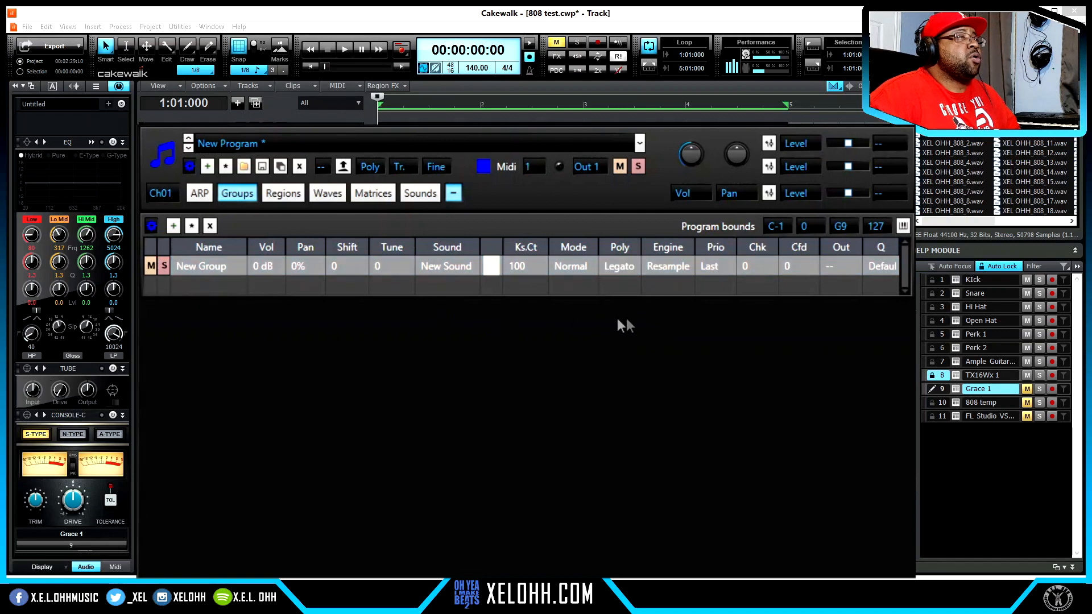
# Step: Display the program's regions and examine the key range and root key mapped to XEL OHH_808_24
pyautogui.click(282, 194)
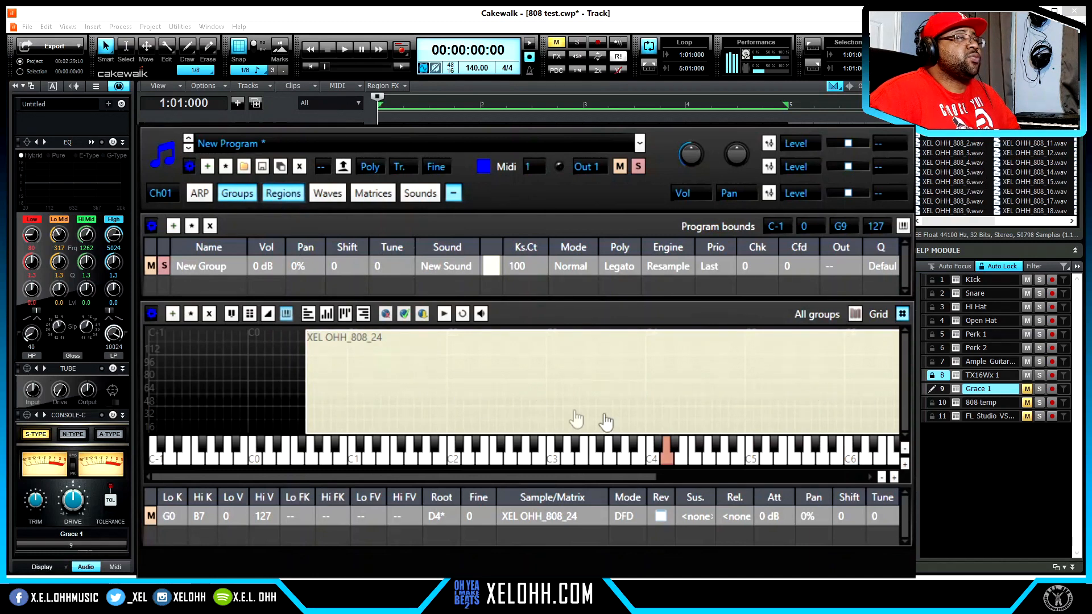
pyautogui.moveTo(552, 477); pyautogui.dragTo(679, 484)
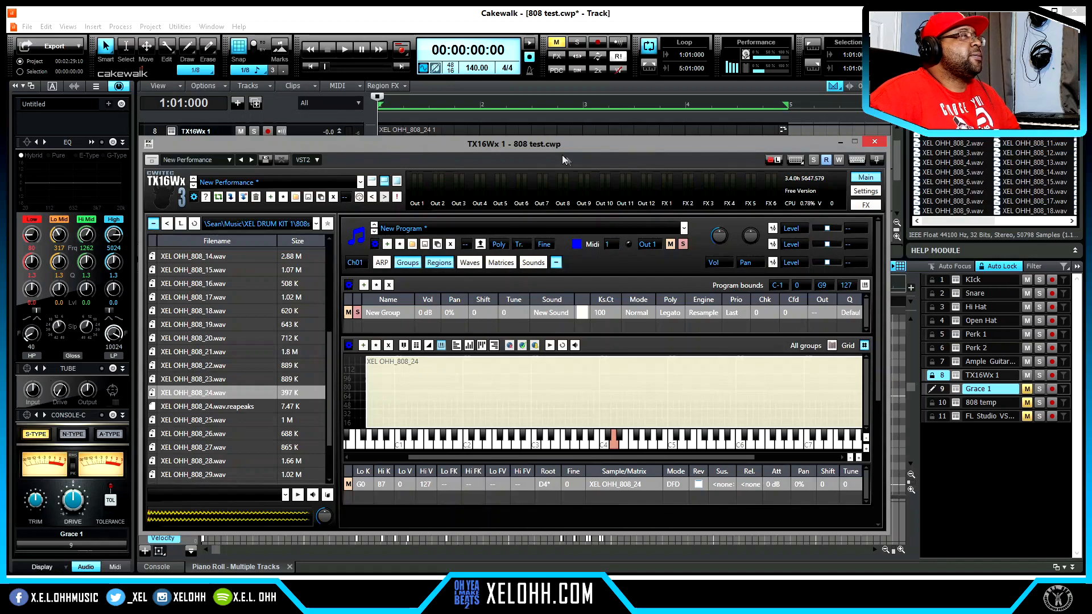
# Step: Open the GTune tuner on the TX16Wx 1 track and make that track active to check the 808's pitch
pyautogui.moveTo(535, 146); pyautogui.dragTo(687, 144)
pyautogui.moveTo(713, 158); pyautogui.dragTo(578, 180)
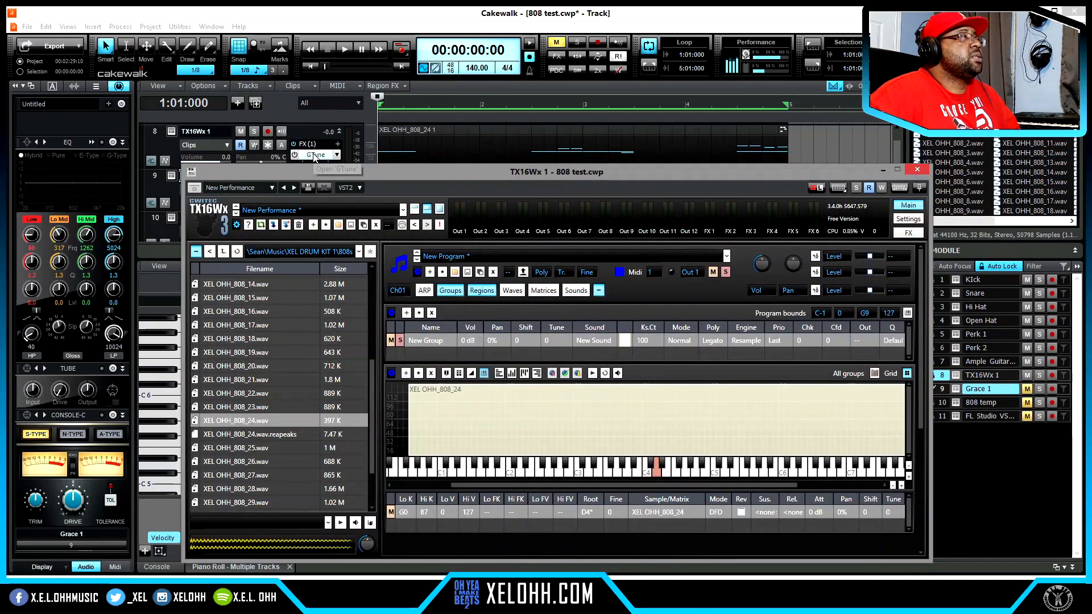
pyautogui.doubleClick(311, 154)
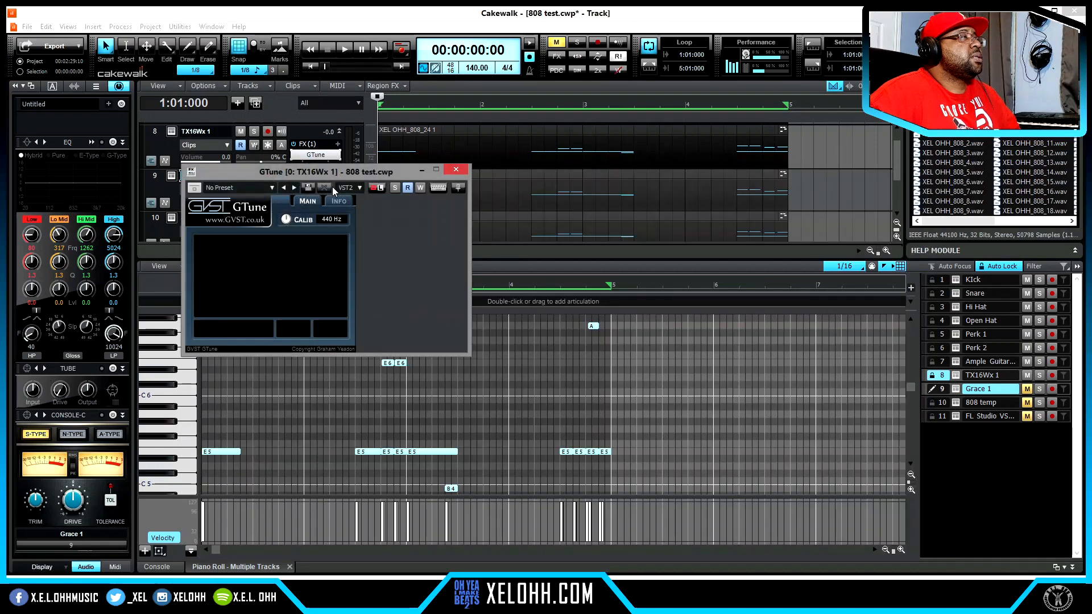
pyautogui.moveTo(361, 175); pyautogui.dragTo(247, 232)
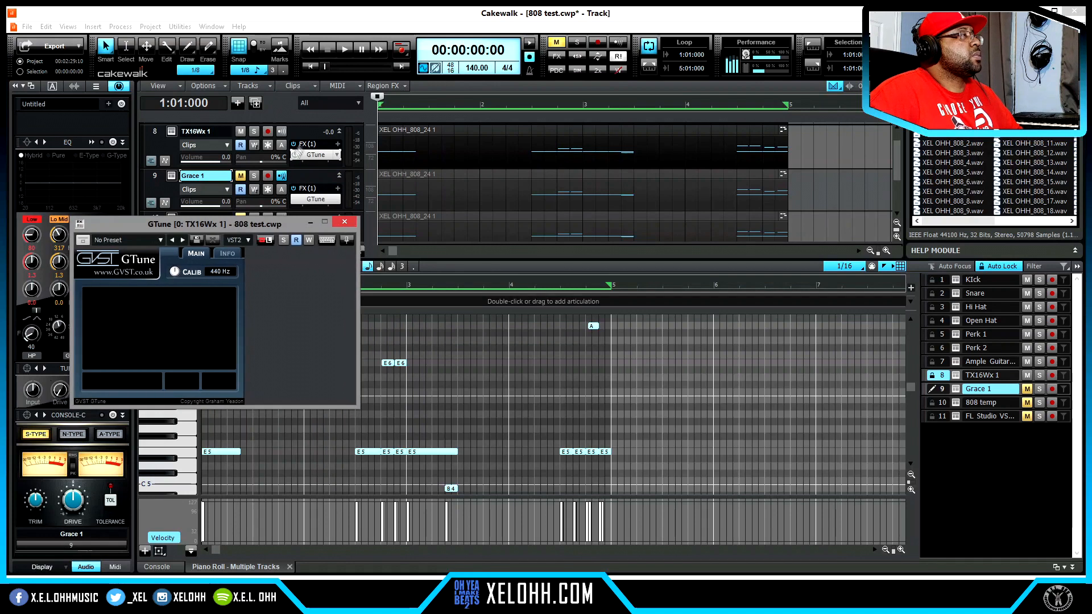
pyautogui.click(985, 377)
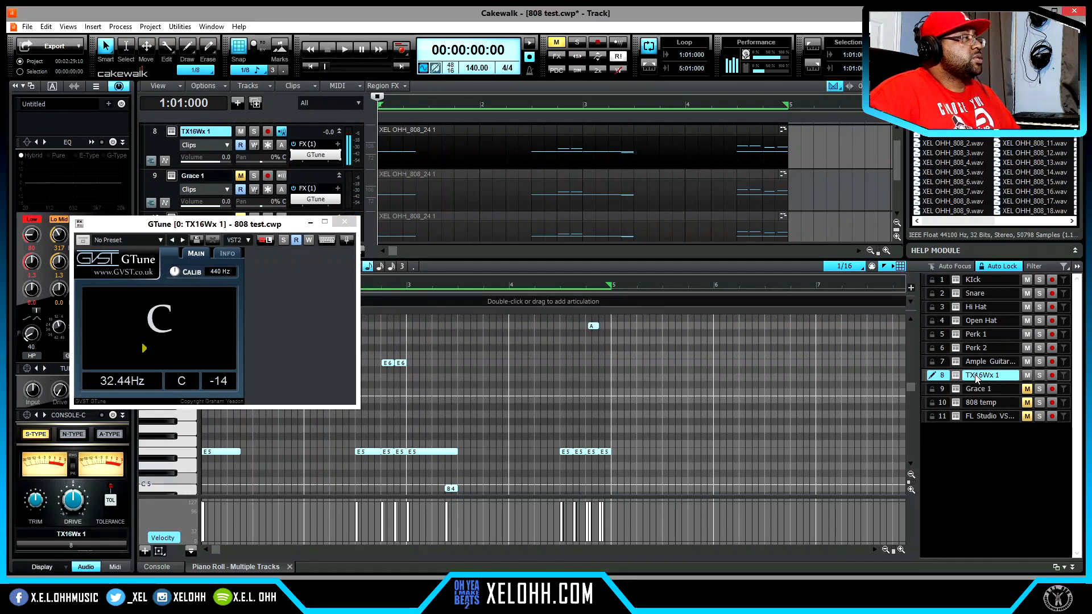
# Step: Reopen the TX16Wx sampler and show its sound settings with the groups and regions hidden
pyautogui.click(170, 132)
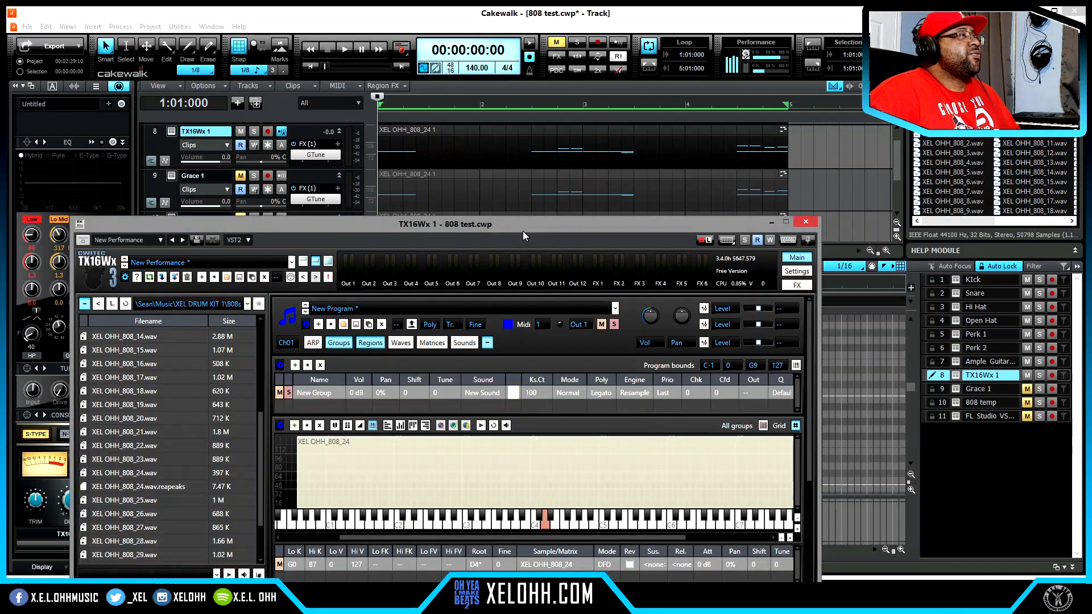
pyautogui.moveTo(531, 227); pyautogui.dragTo(598, 179)
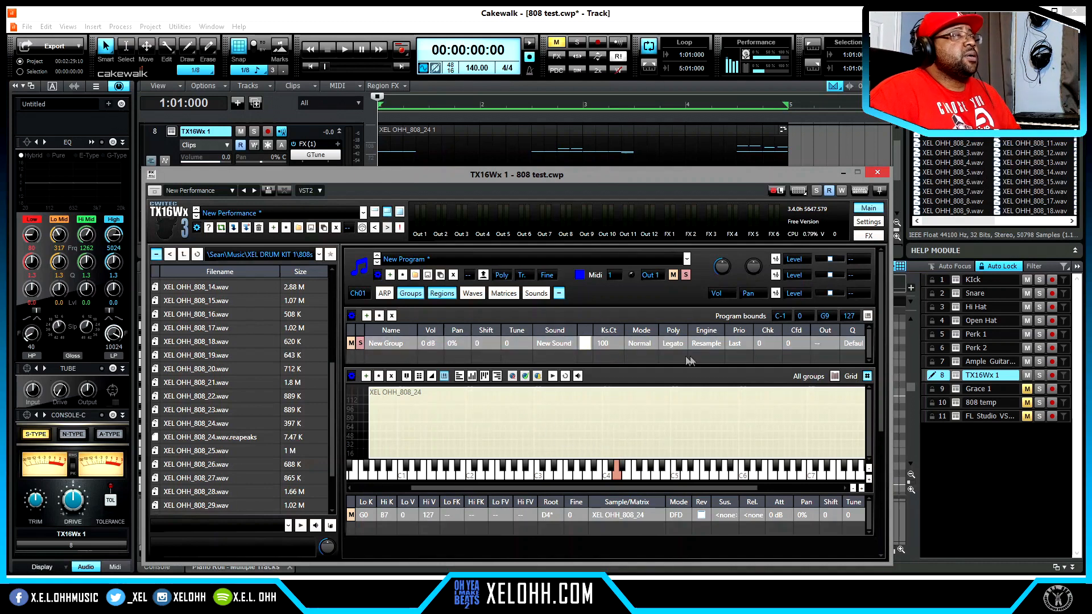
pyautogui.click(411, 294)
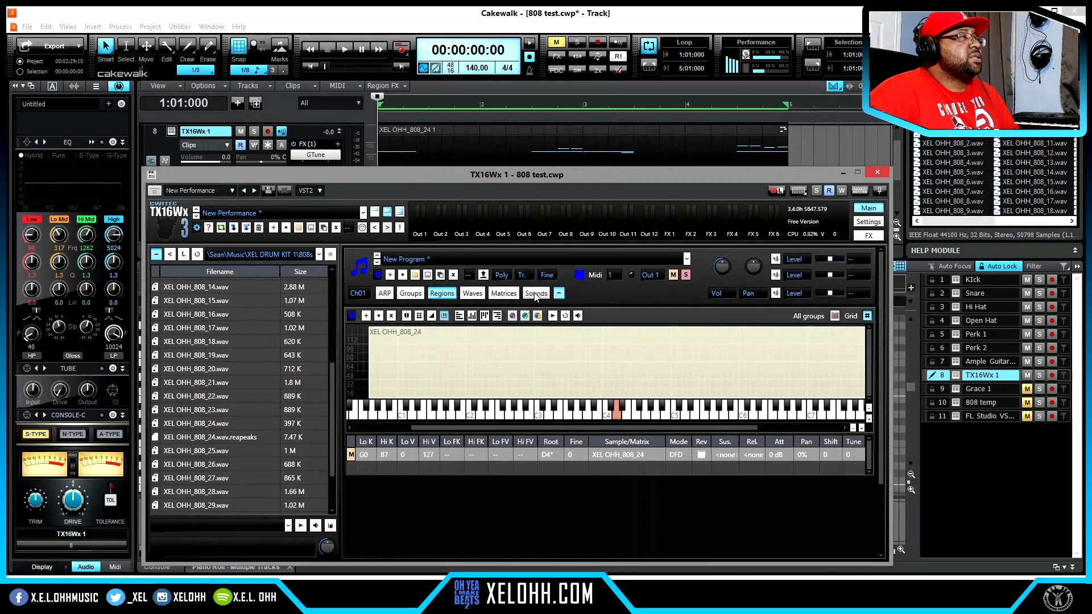
pyautogui.click(447, 294)
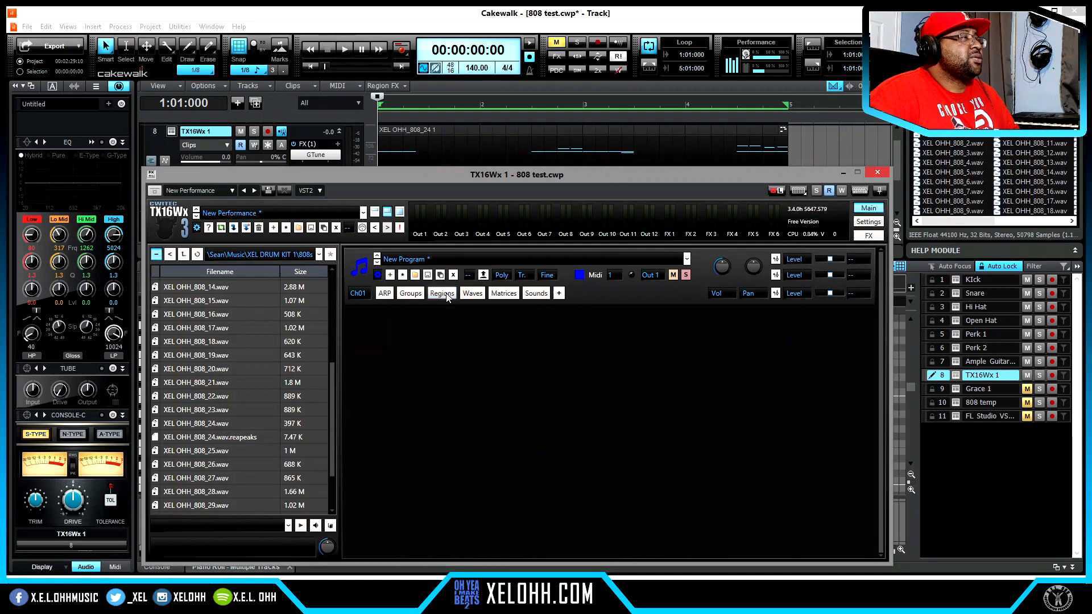
pyautogui.click(536, 294)
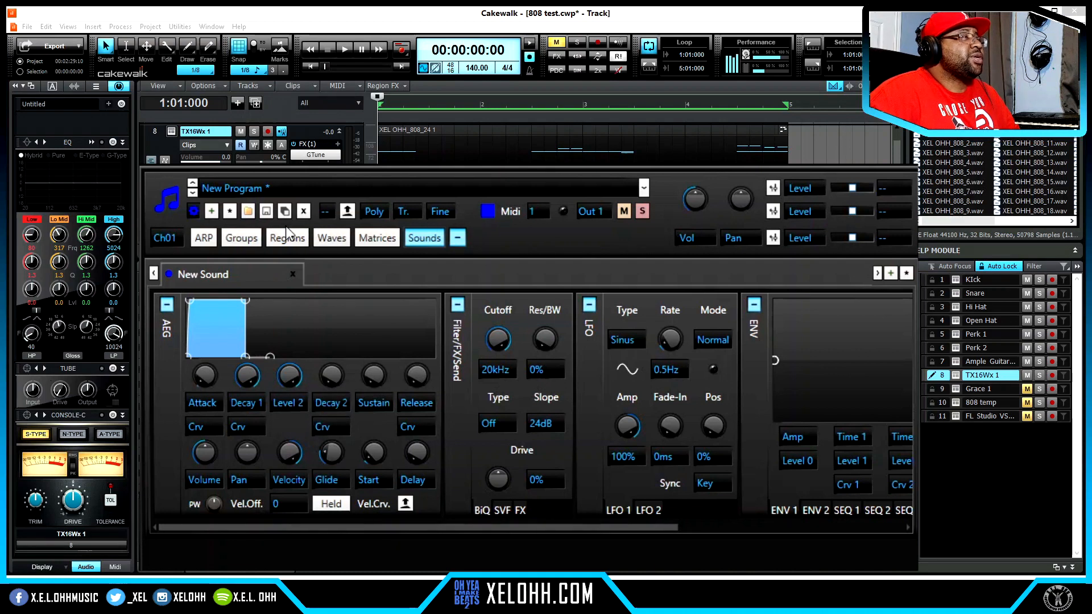
# Step: Review the program's groups, regions and New Sound settings, and close the sampler
pyautogui.click(231, 240)
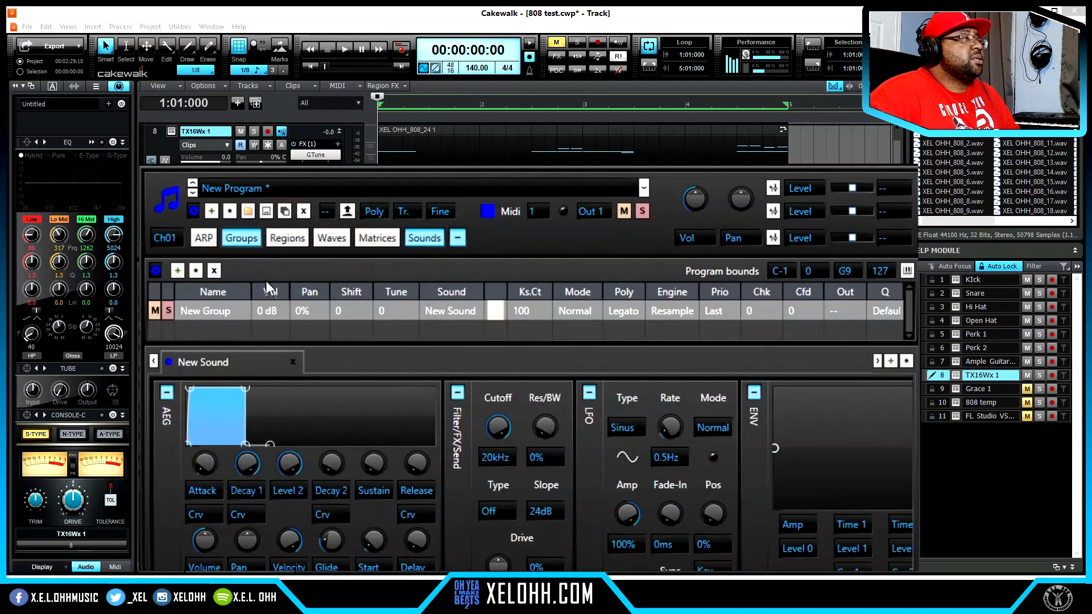
pyautogui.click(421, 239)
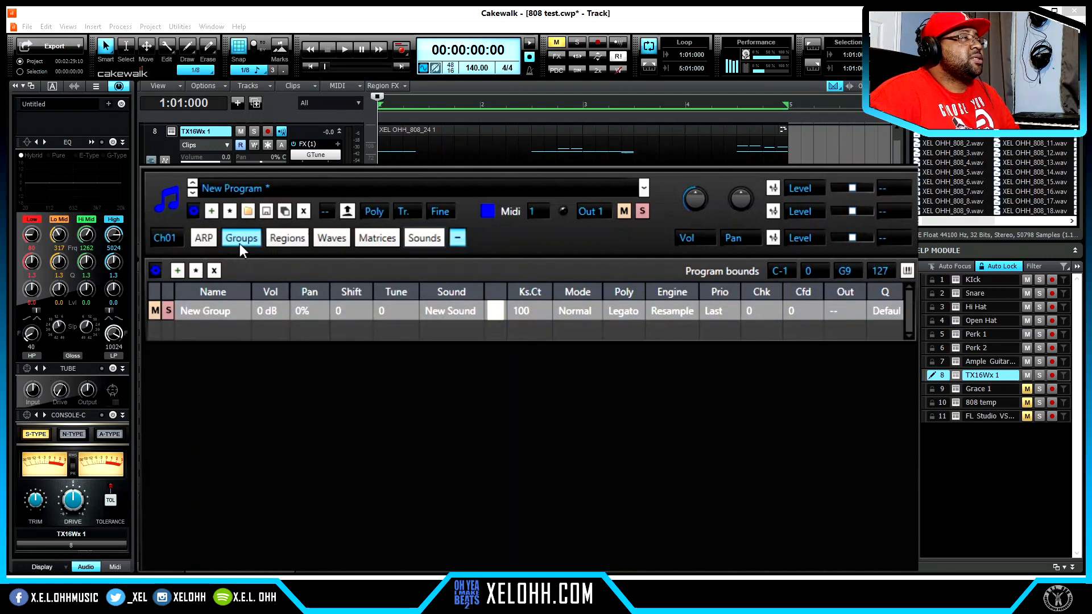
pyautogui.click(287, 239)
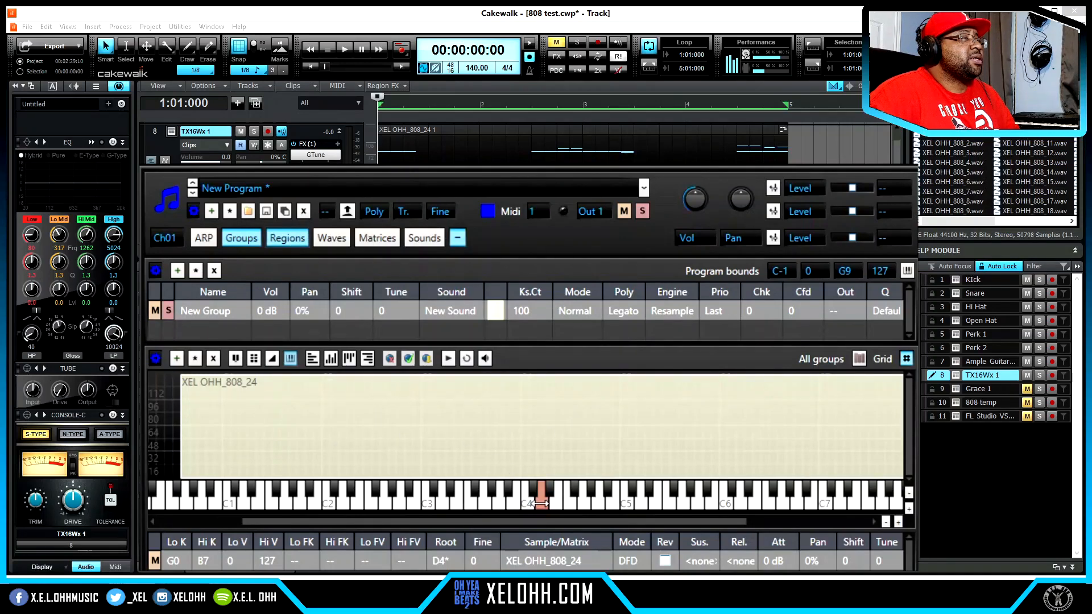
pyautogui.click(278, 238)
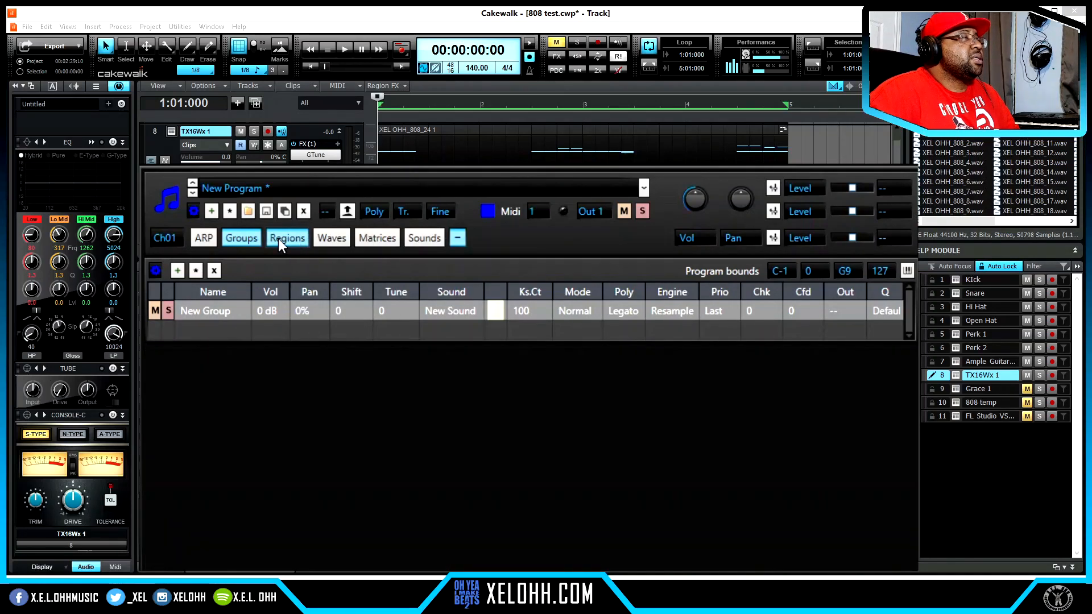
pyautogui.click(246, 240)
pyautogui.click(424, 239)
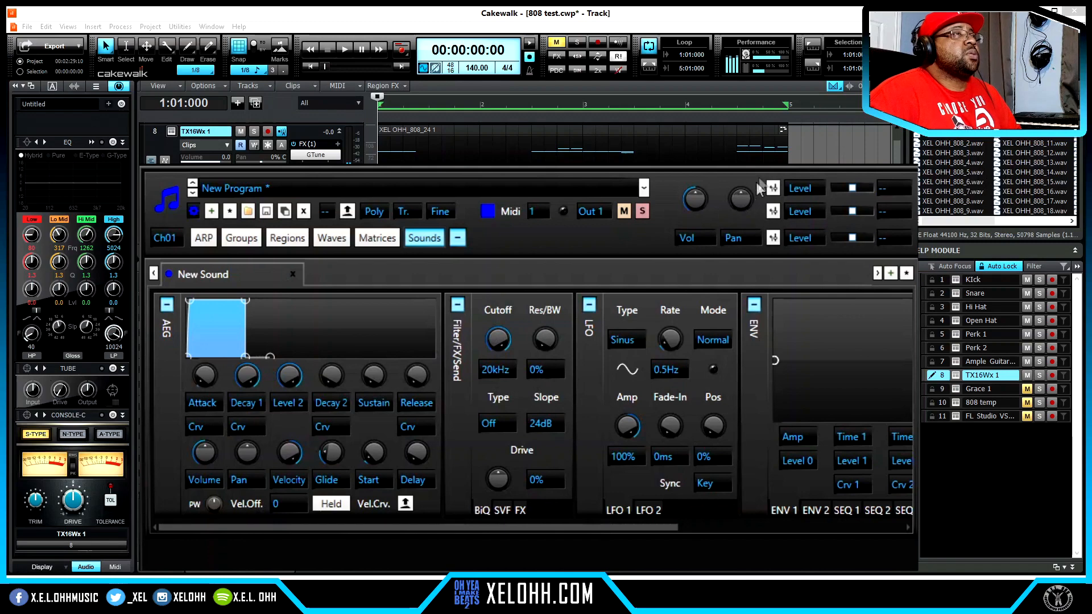
pyautogui.click(740, 203)
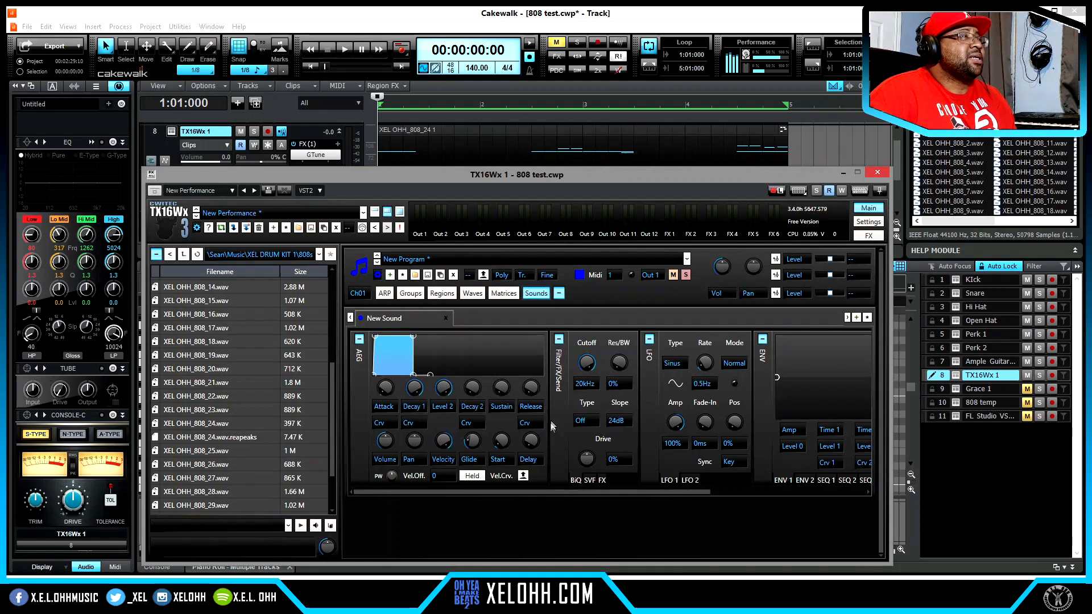
pyautogui.click(878, 172)
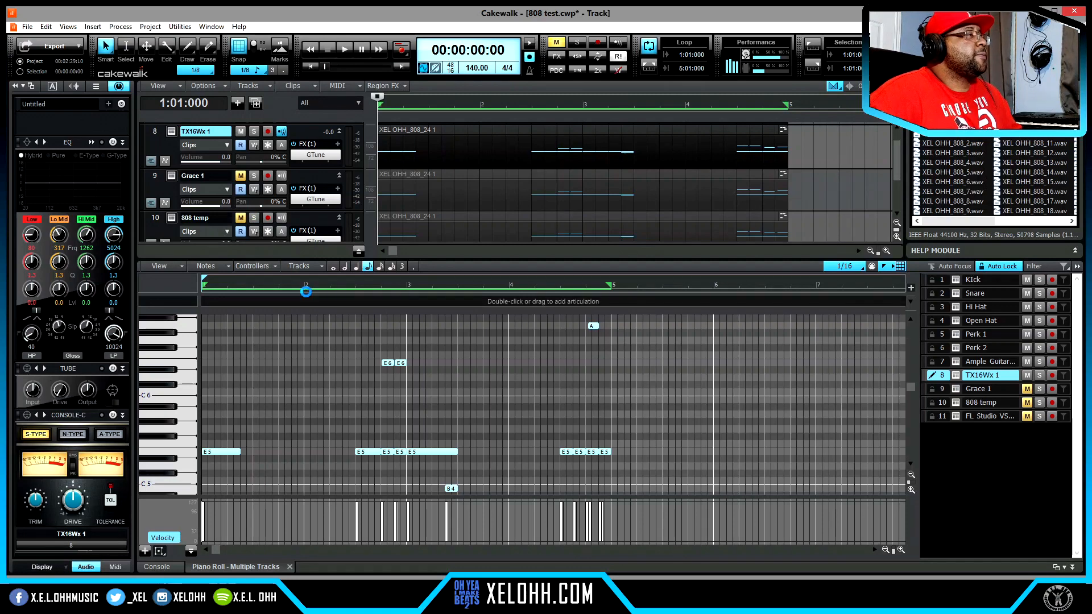
# Step: Play back the 808 pattern from the start and inspect its higher notes in the piano roll
pyautogui.press('space')
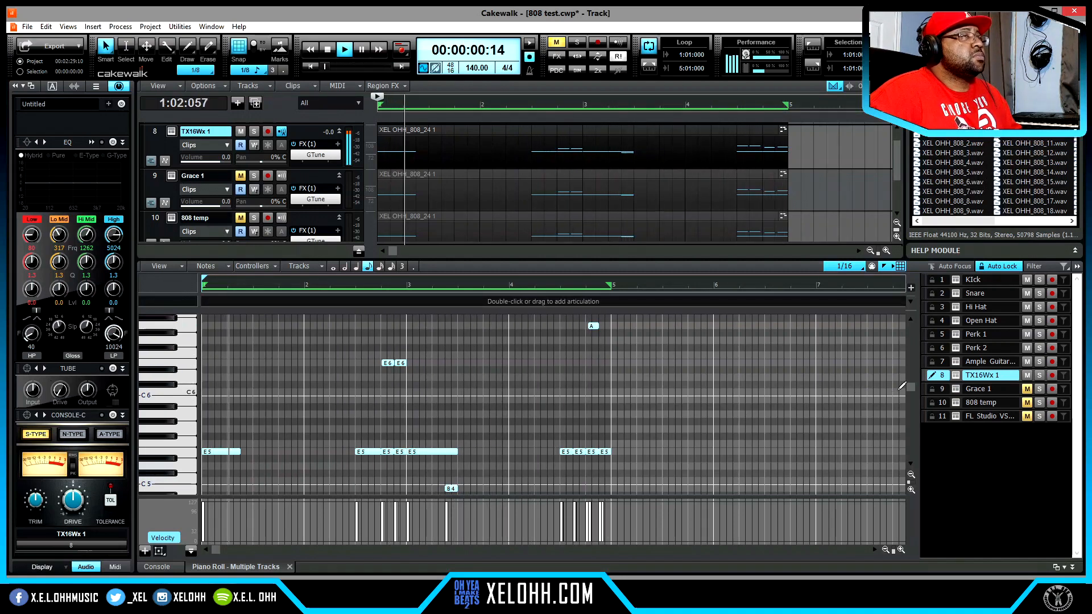
pyautogui.moveTo(913, 388); pyautogui.dragTo(904, 373)
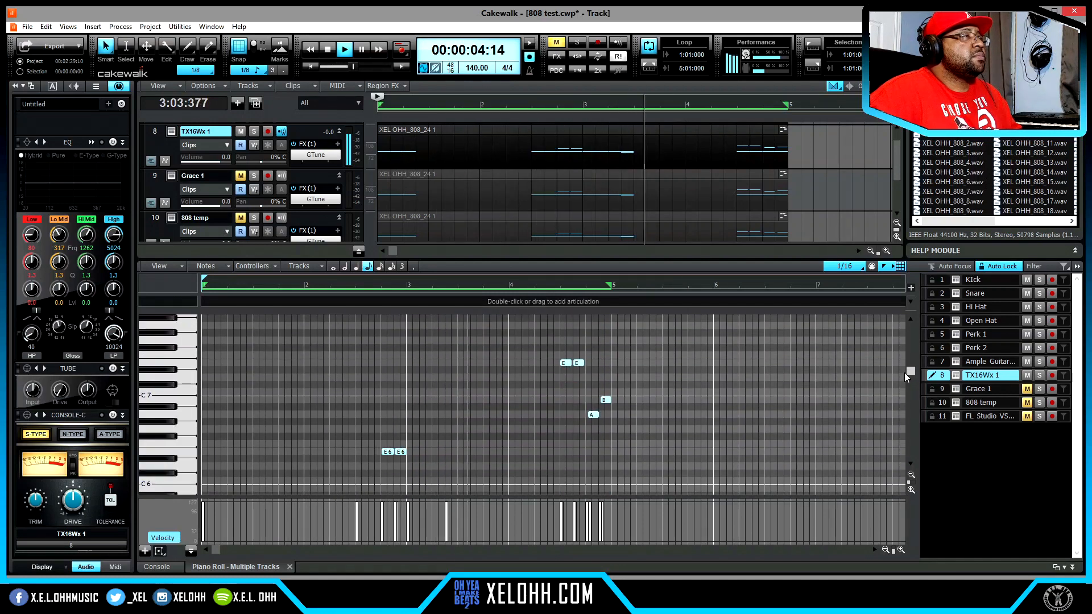
pyautogui.scroll(-4, 904, 373)
pyautogui.press('space')
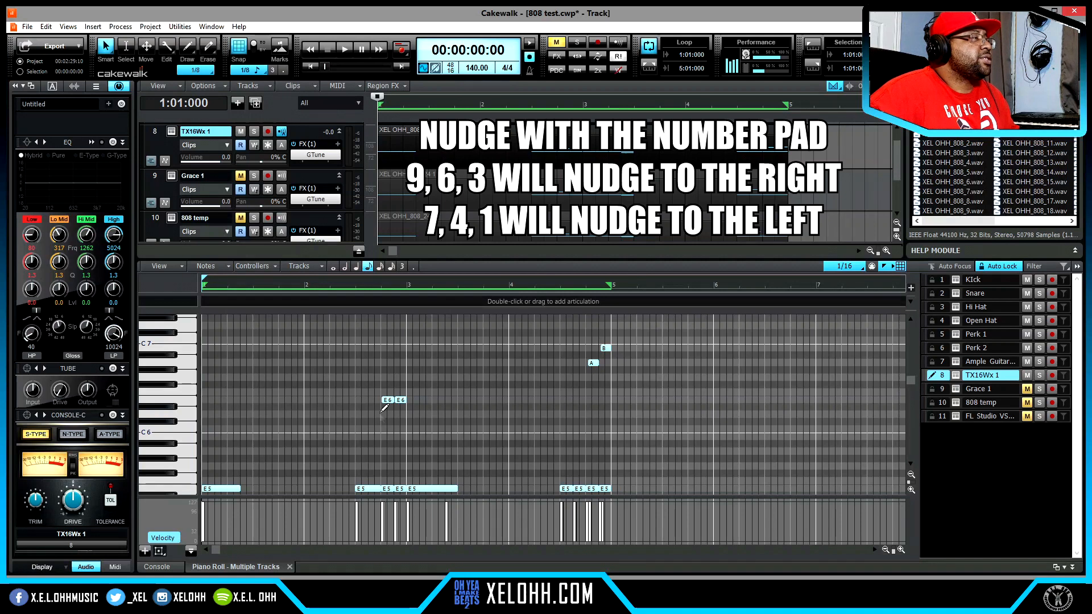
# Step: Place the playhead at 2:04:000 and examine the timing of the E6 notes against the E5 notes beneath them
pyautogui.click(385, 407)
pyautogui.scroll(1, 385, 408)
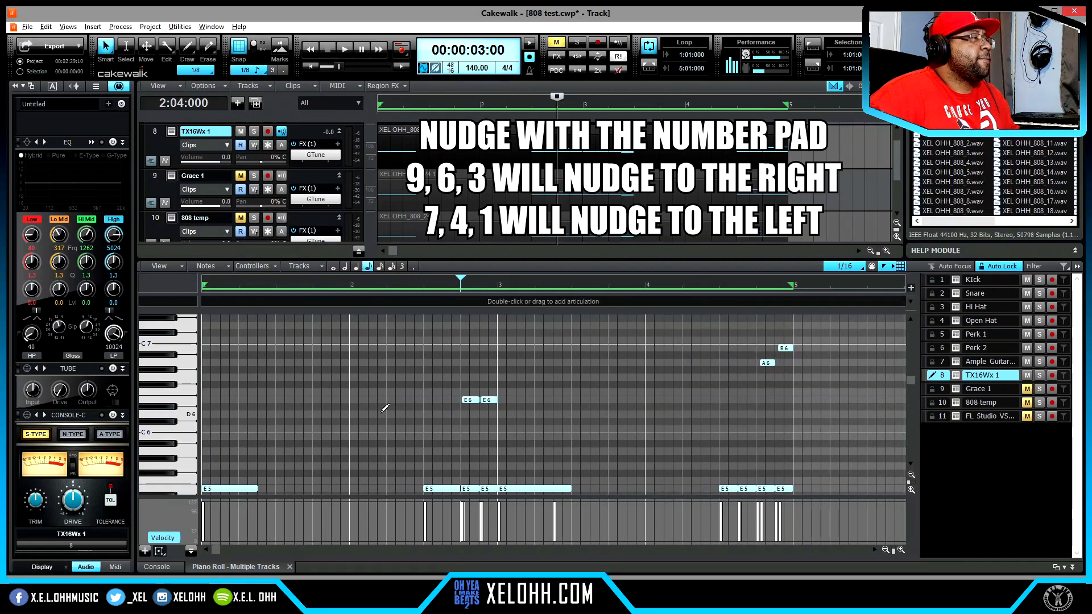
pyautogui.scroll(1, 488, 411)
pyautogui.scroll(1, 565, 418)
pyautogui.scroll(2, 631, 425)
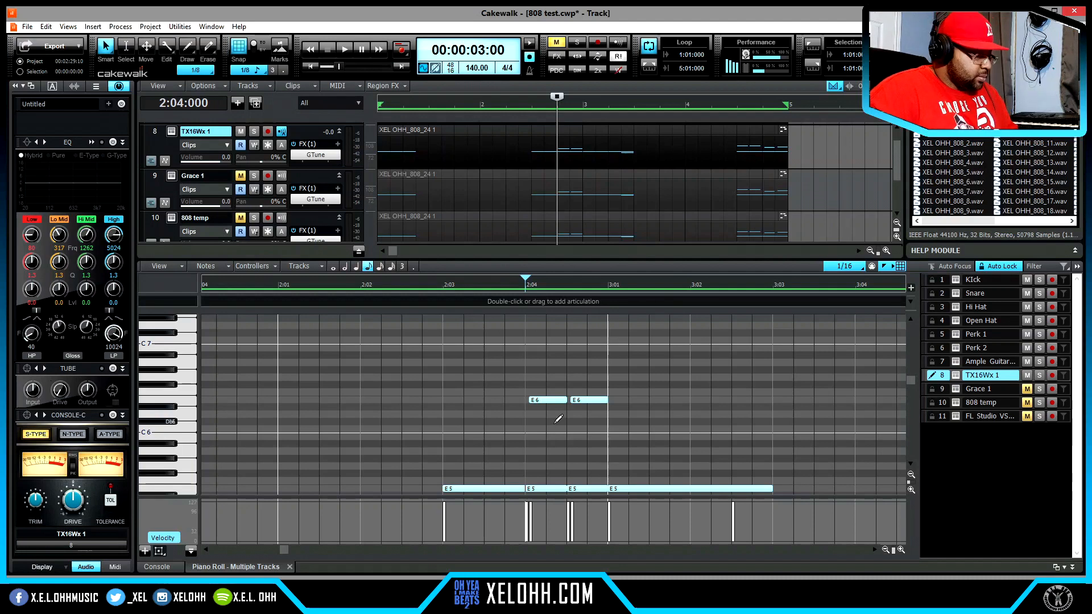
pyautogui.scroll(-6, 558, 419)
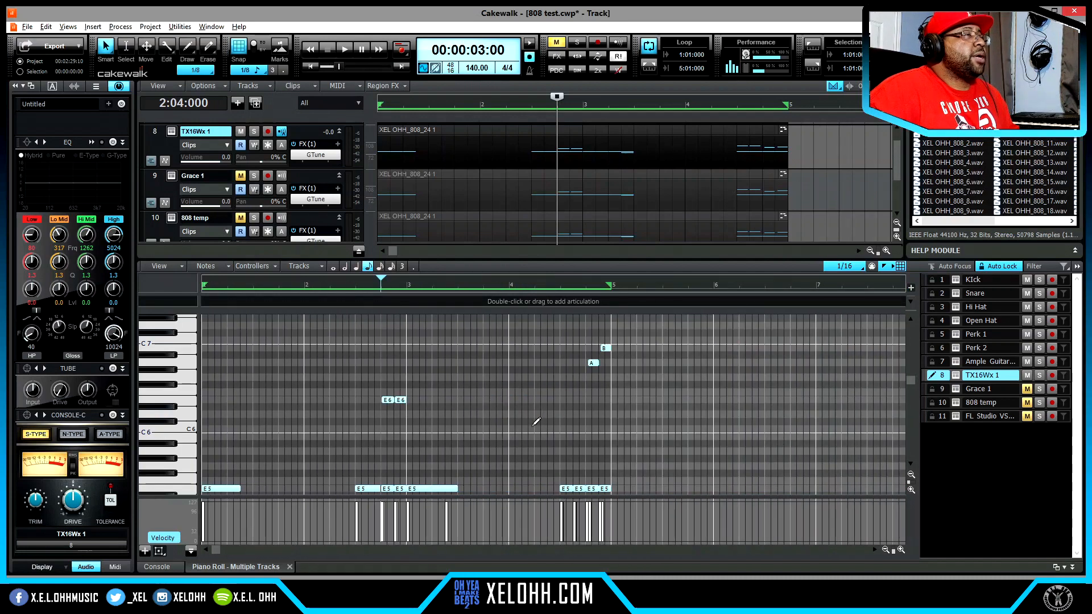
pyautogui.scroll(1, 536, 421)
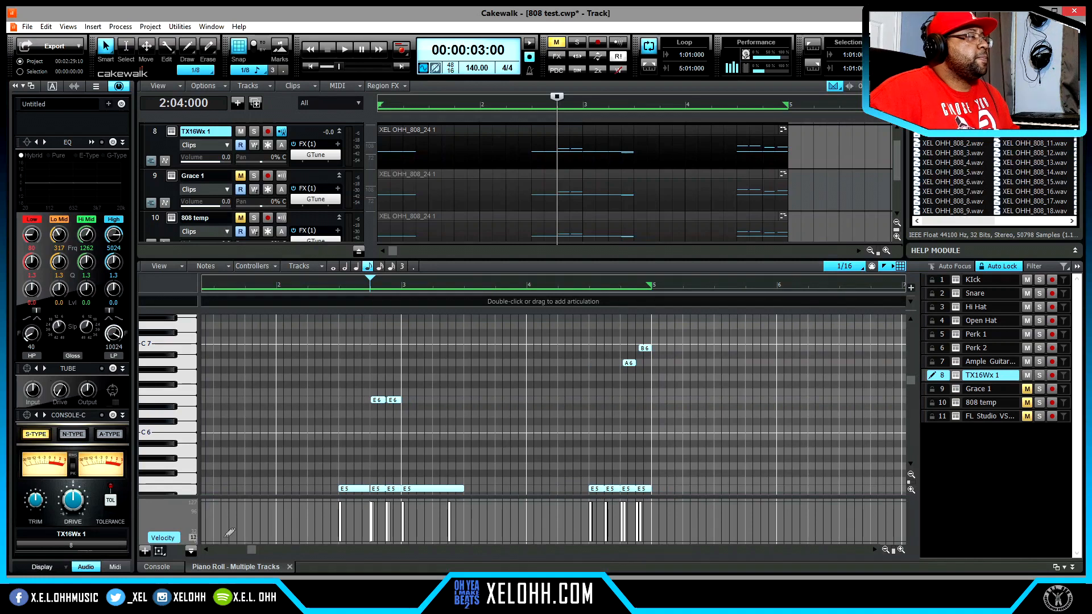
pyautogui.moveTo(251, 550); pyautogui.dragTo(226, 559)
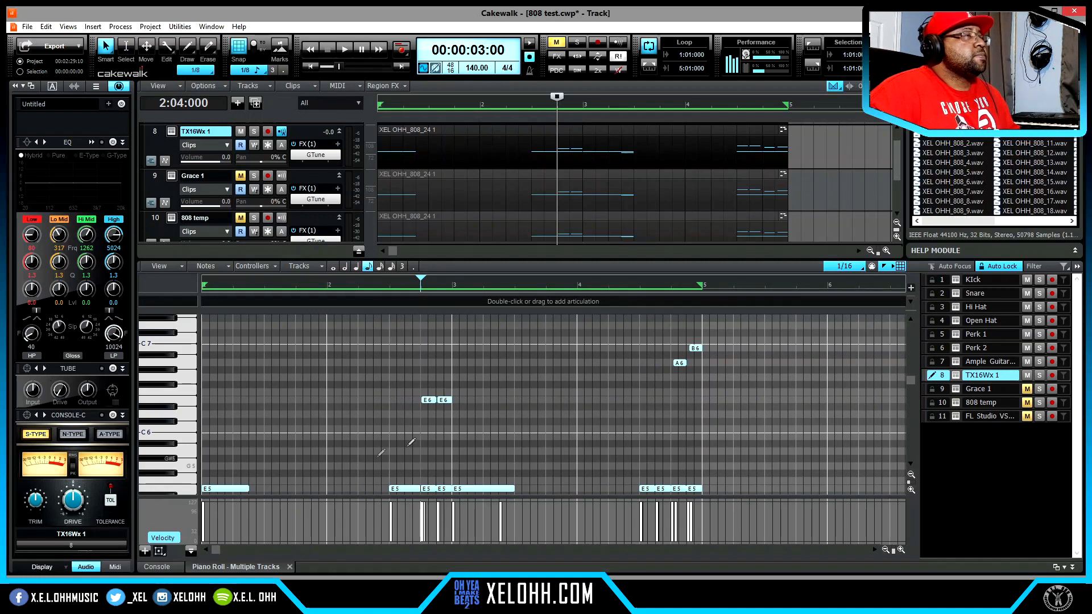
# Step: Examine how the E6, A6, B6 and E7 notes overlap the E5 notes across the piano roll's pitch range
pyautogui.scroll(-4, 611, 413)
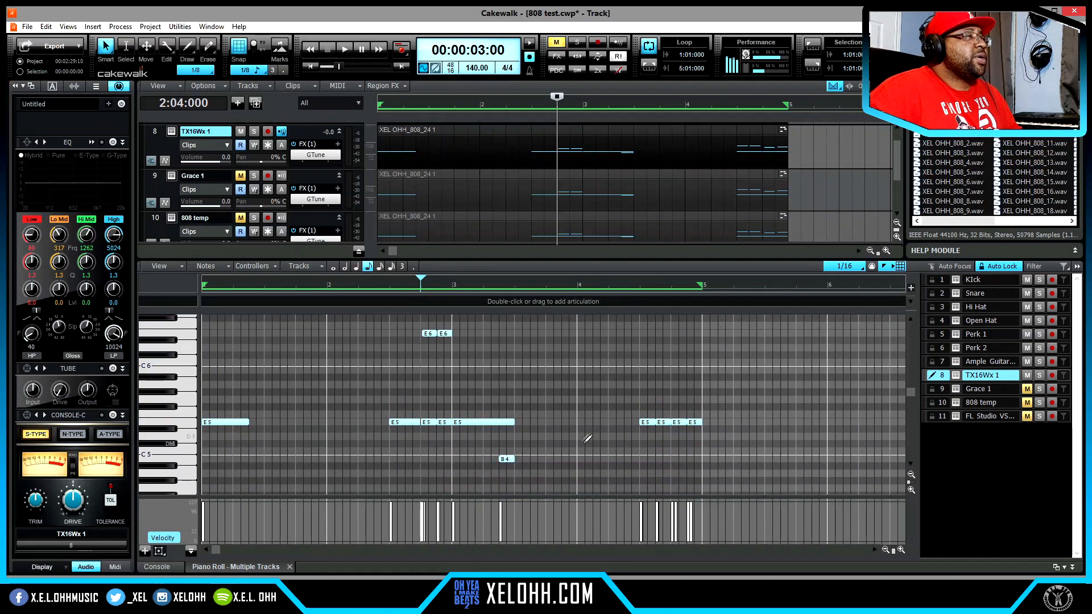
pyautogui.scroll(3, 586, 438)
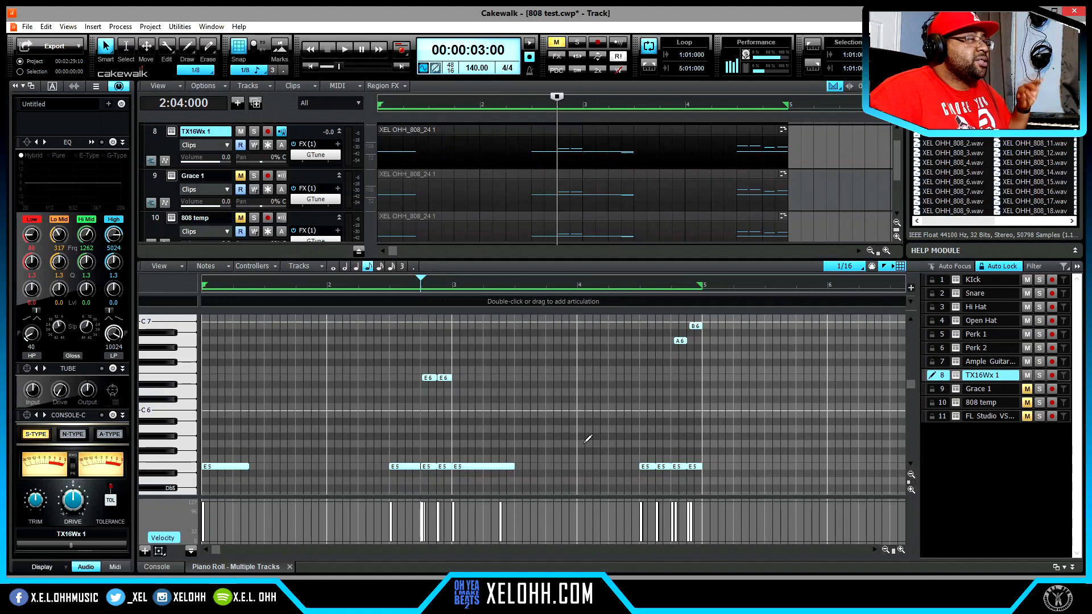
pyautogui.scroll(1, 586, 441)
pyautogui.scroll(-1, 586, 441)
pyautogui.scroll(3, 586, 441)
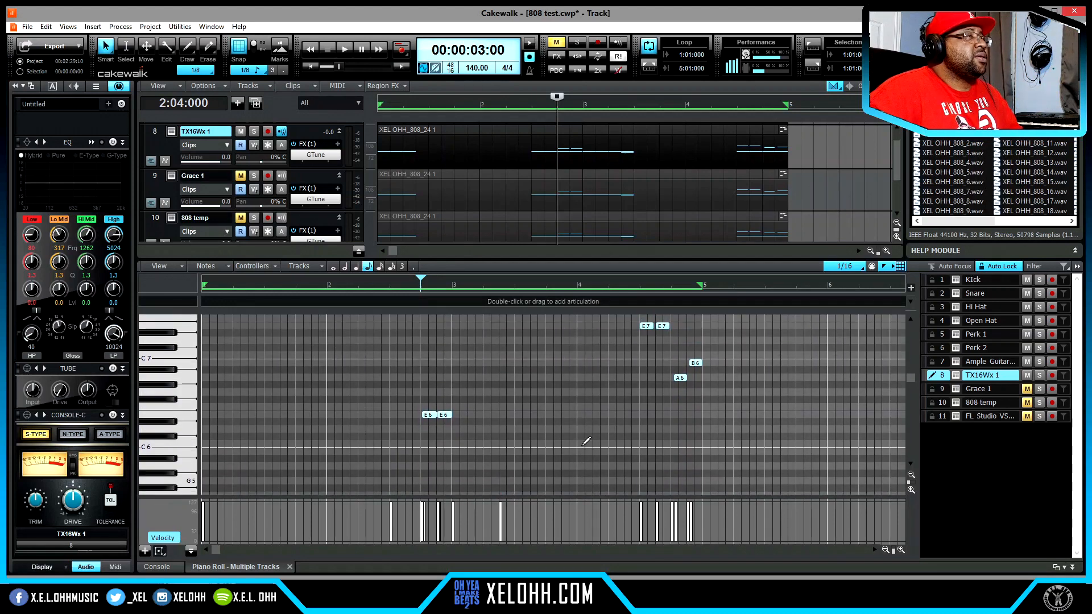
pyautogui.scroll(-4, 558, 441)
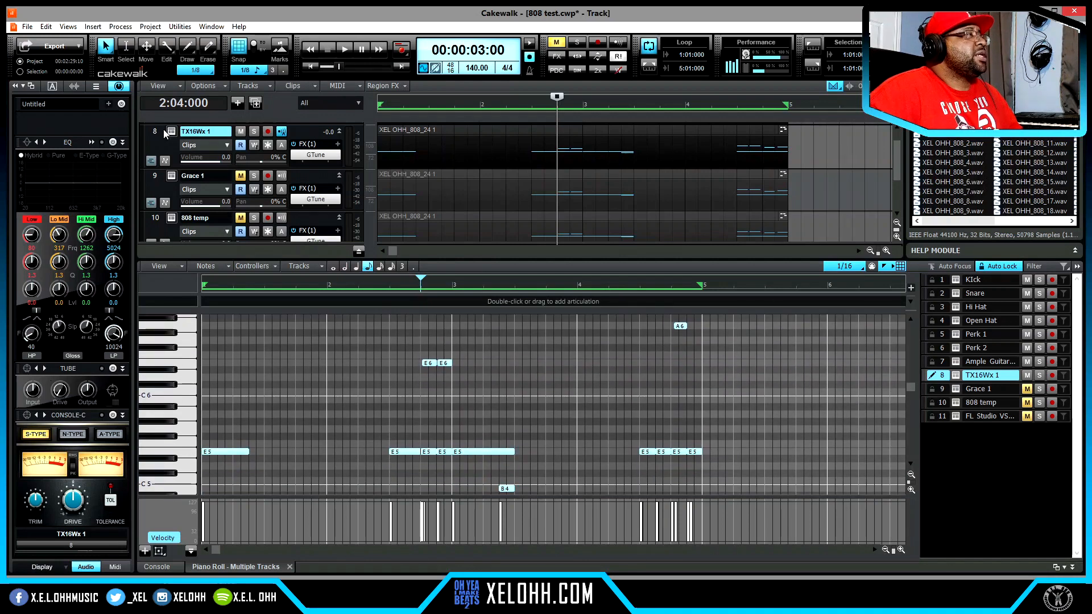
# Step: Mute the TX16Wx 1 track, unmute Grace 1, and open the Grace sampler, dismissing any error message
pyautogui.click(241, 131)
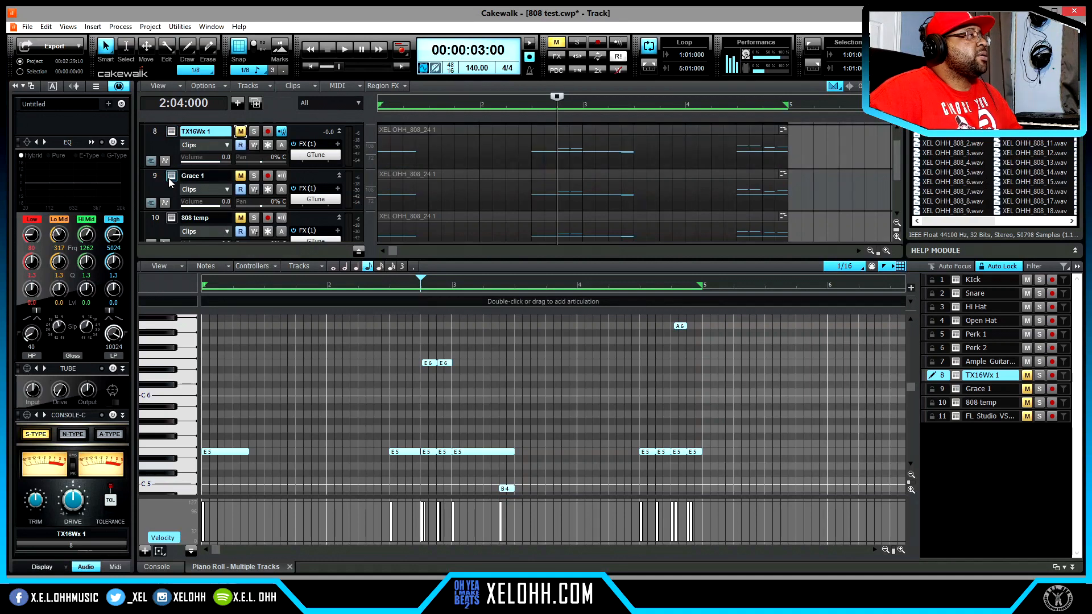
pyautogui.click(241, 175)
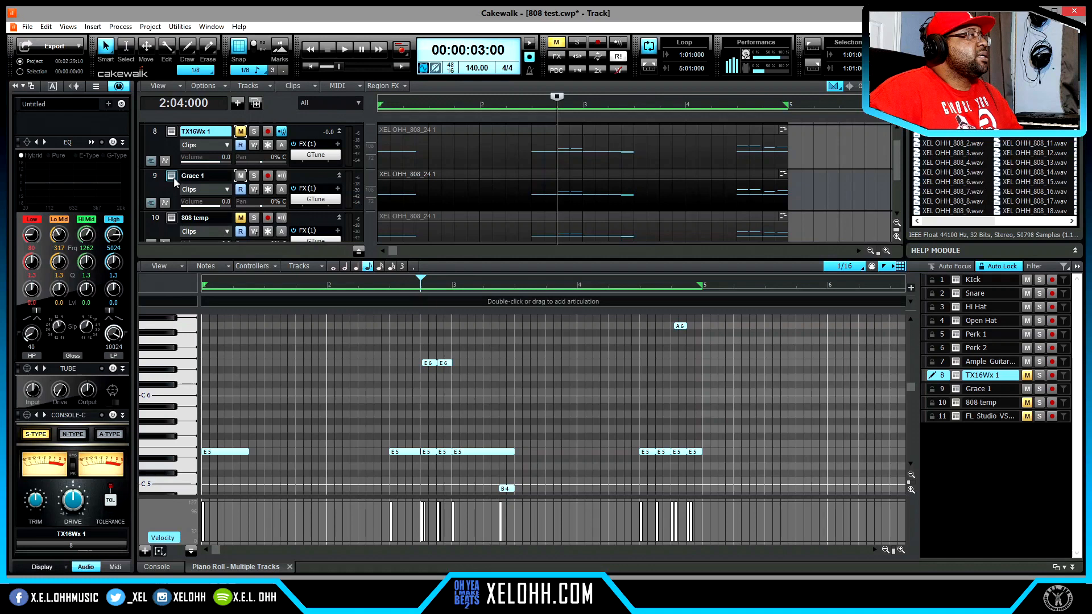
pyautogui.click(173, 176)
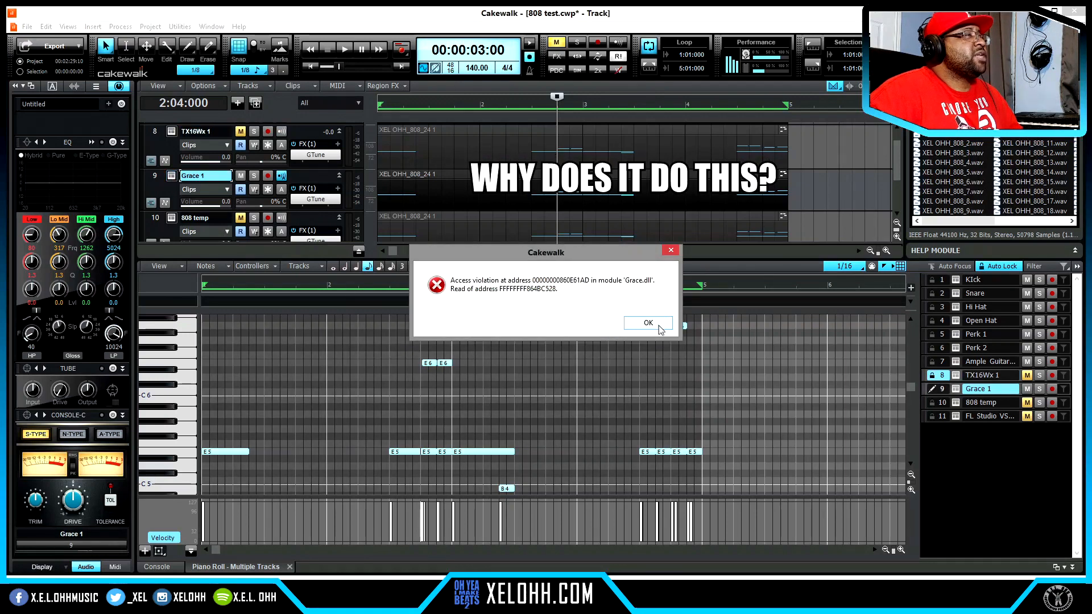
pyautogui.click(653, 322)
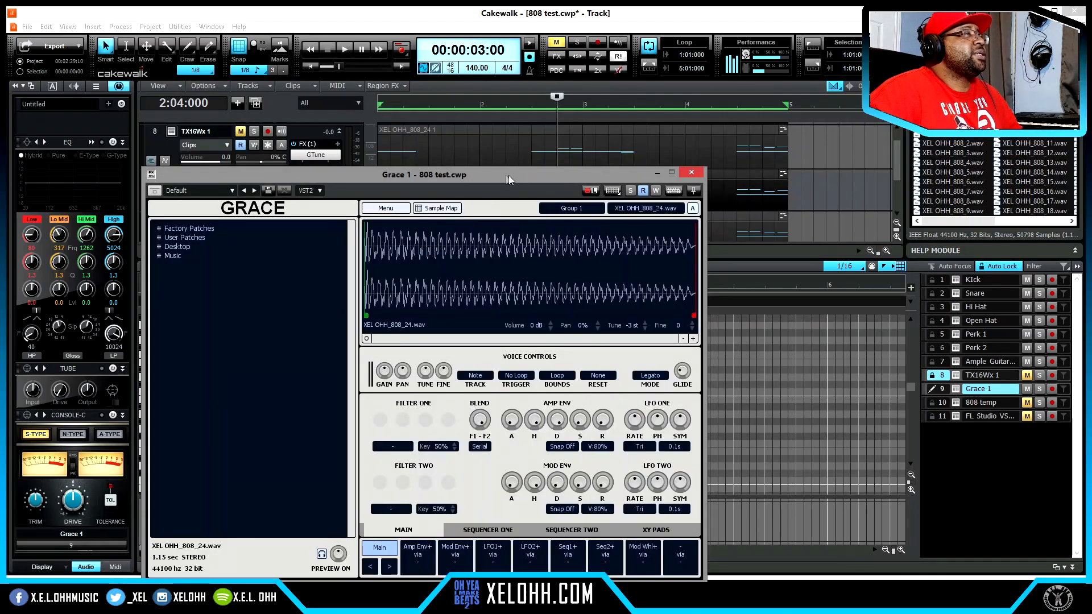
pyautogui.moveTo(509, 175); pyautogui.dragTo(614, 142)
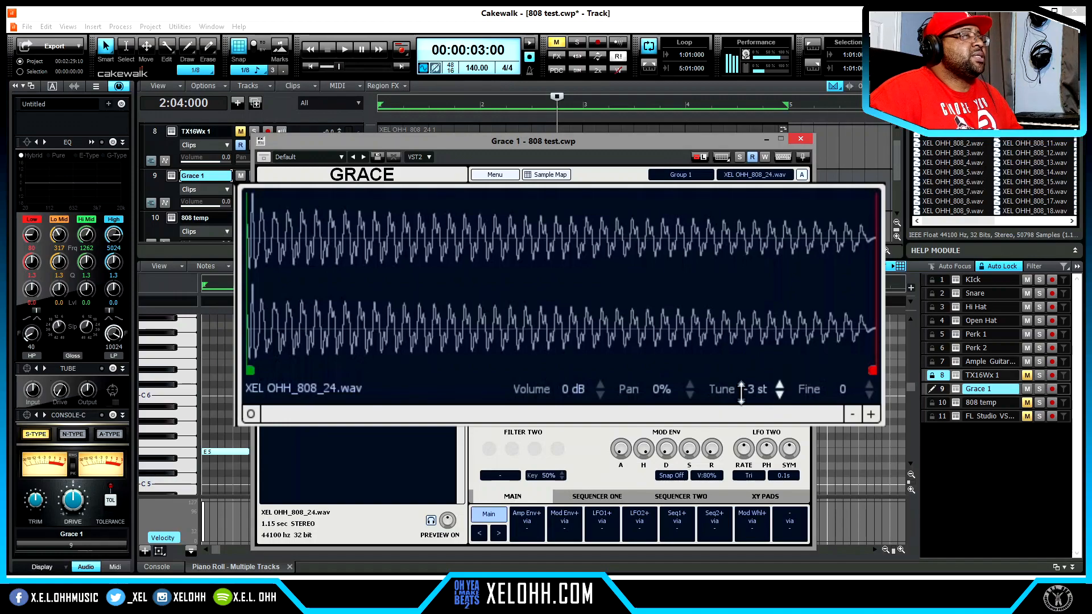
# Step: Keep the Grace window pinned open and check the 808 sample's pitch in the Grace 1 track's GTune, closing the tuner when done
pyautogui.click(403, 270)
pyautogui.moveTo(612, 150); pyautogui.dragTo(720, 135)
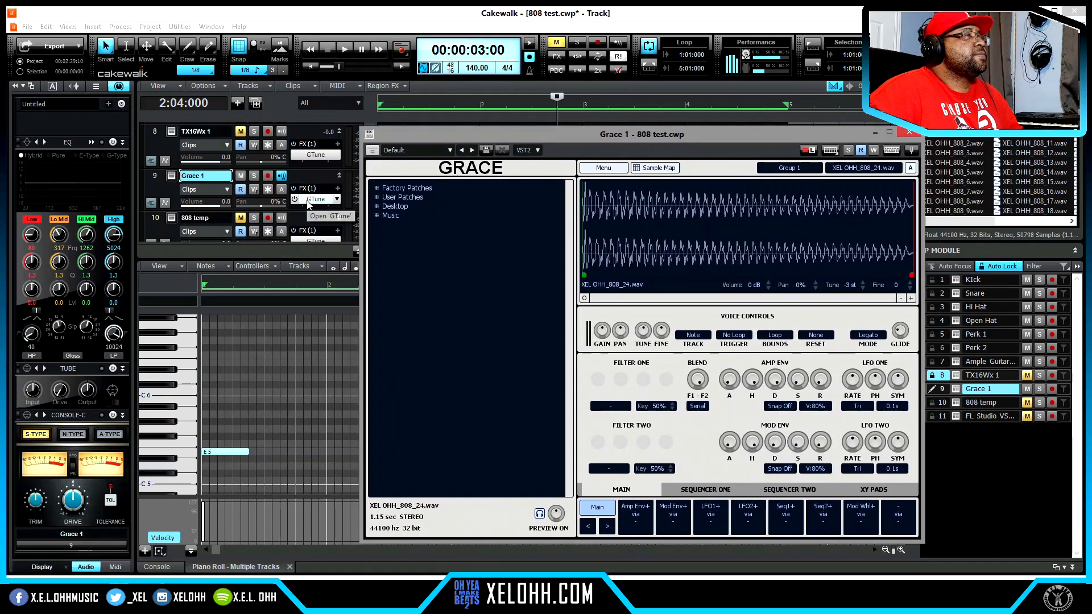
pyautogui.click(938, 389)
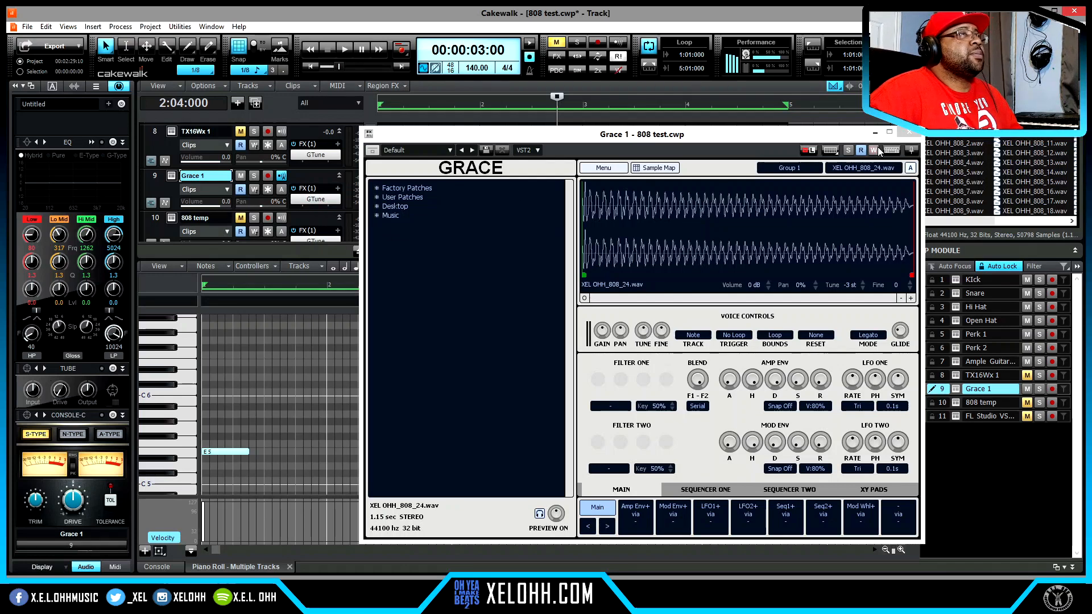
pyautogui.click(364, 234)
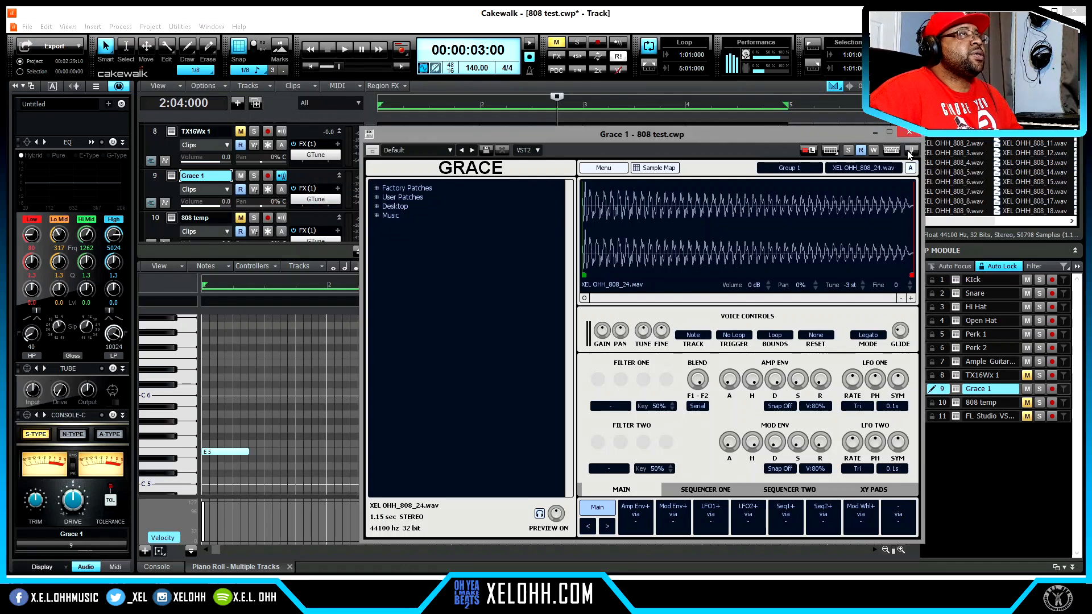
pyautogui.doubleClick(307, 199)
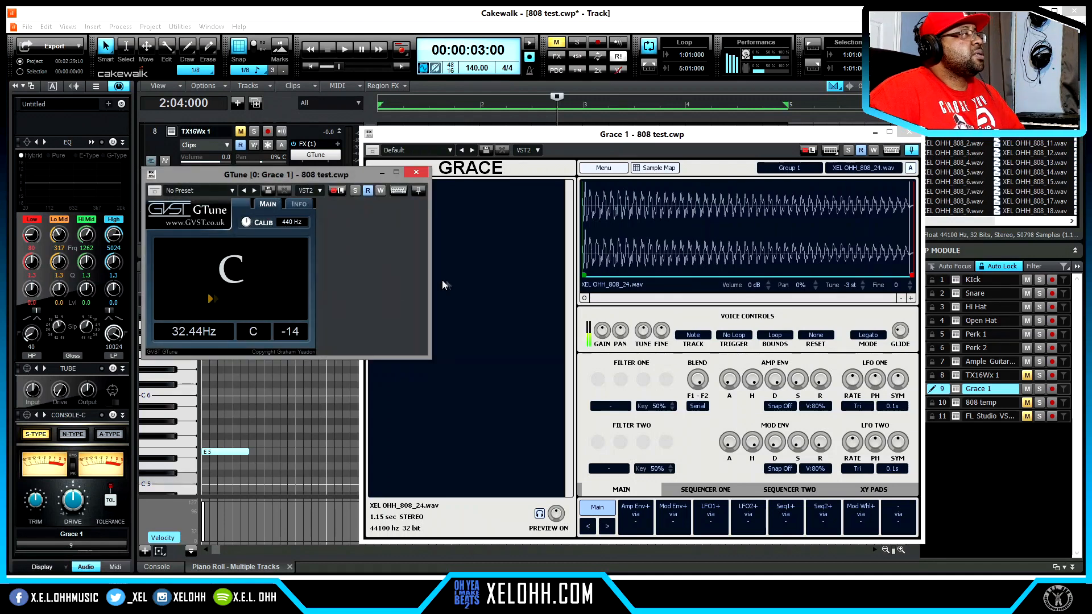
pyautogui.click(416, 172)
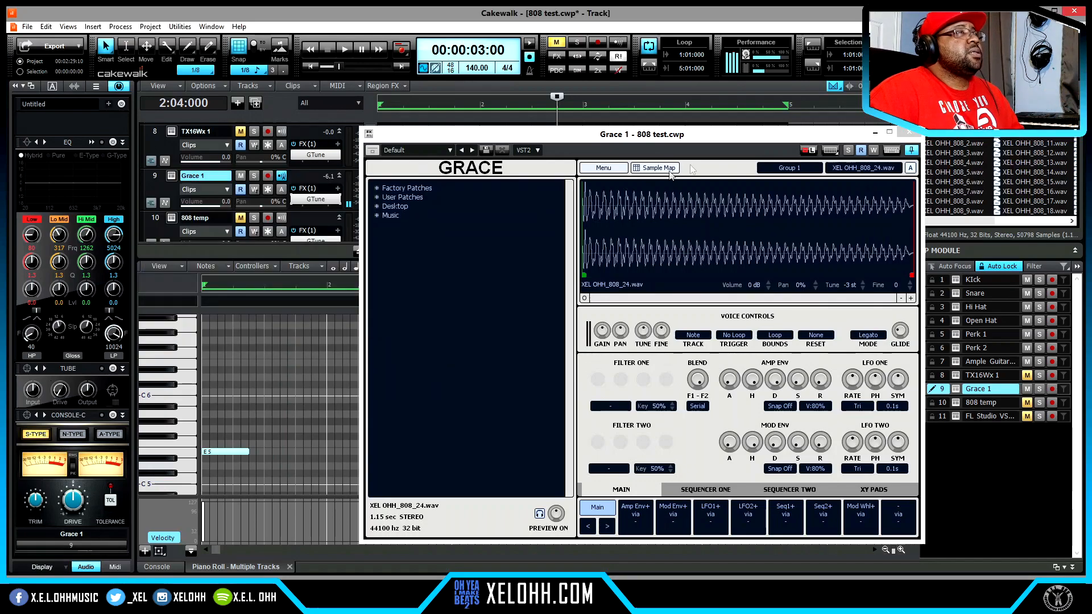
pyautogui.moveTo(733, 137); pyautogui.dragTo(609, 139)
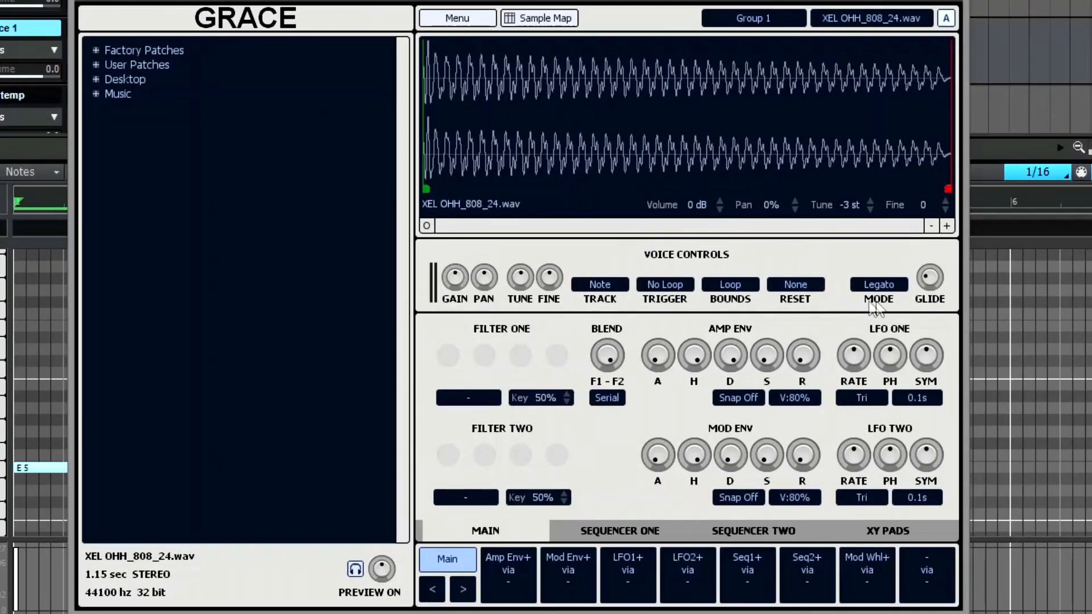
# Step: Show Grace's voice modes by switching the mode to Poly and back to Legato
pyautogui.click(879, 285)
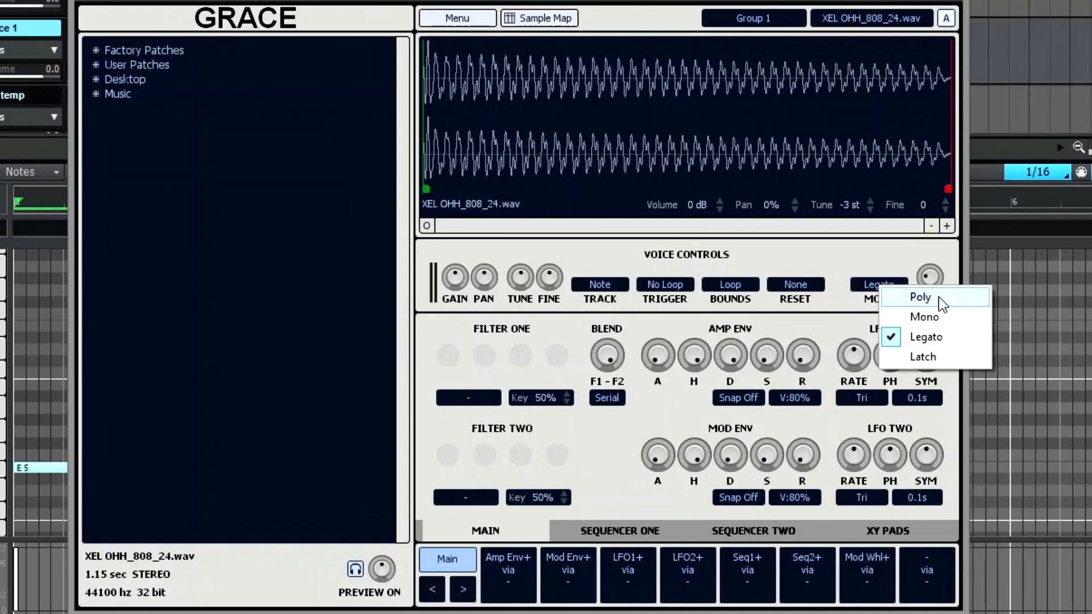
pyautogui.click(926, 335)
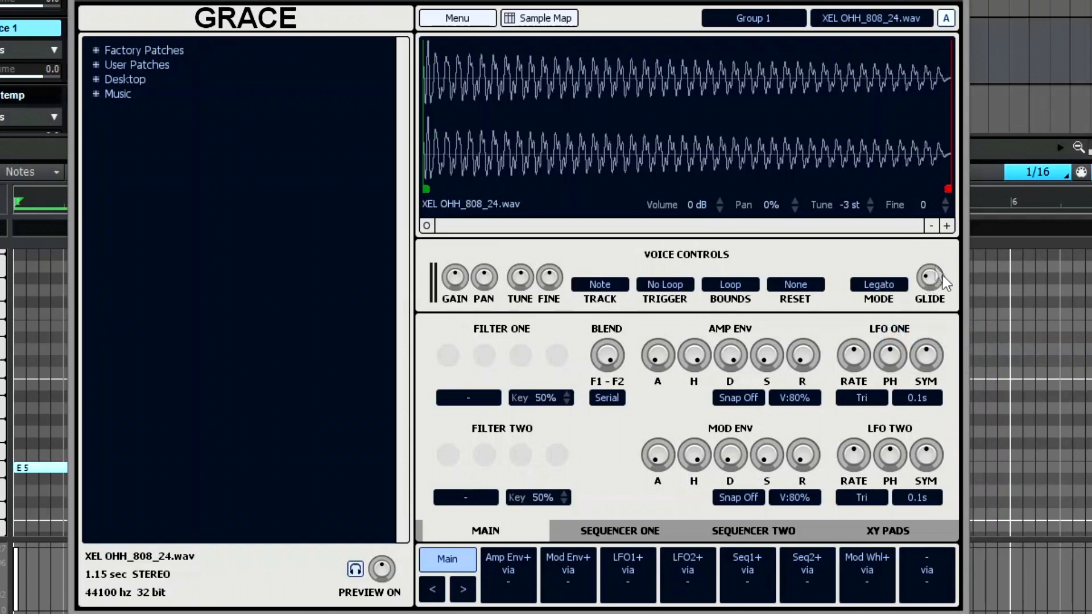
pyautogui.click(879, 286)
pyautogui.click(918, 296)
pyautogui.click(880, 283)
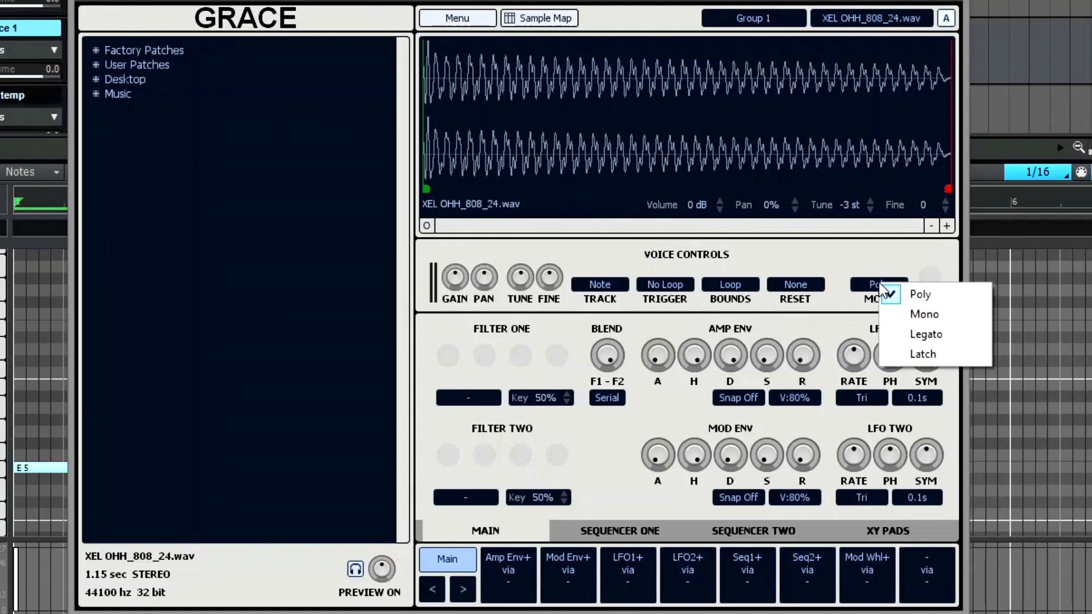
pyautogui.click(918, 337)
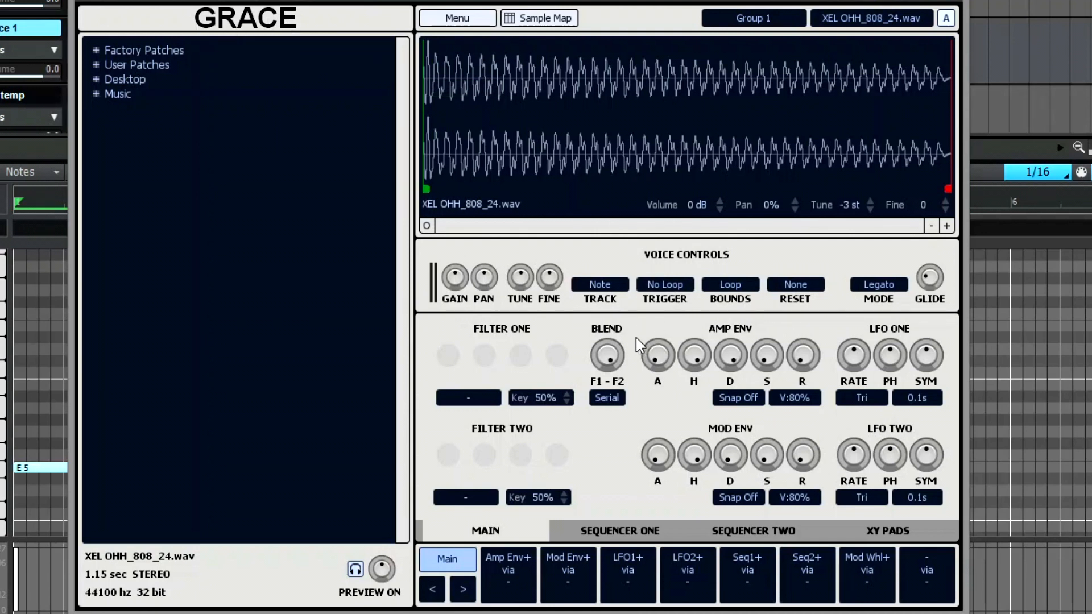
# Step: Review Grace's amp envelope and glide controls, and close the sampler
pyautogui.moveTo(657, 355)
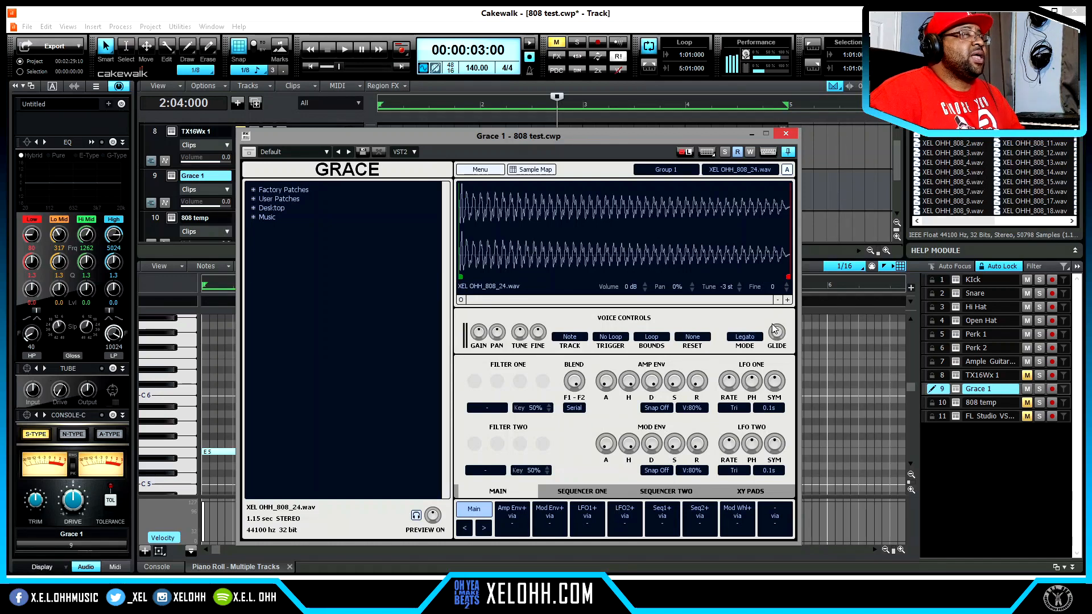
pyautogui.moveTo(667, 385)
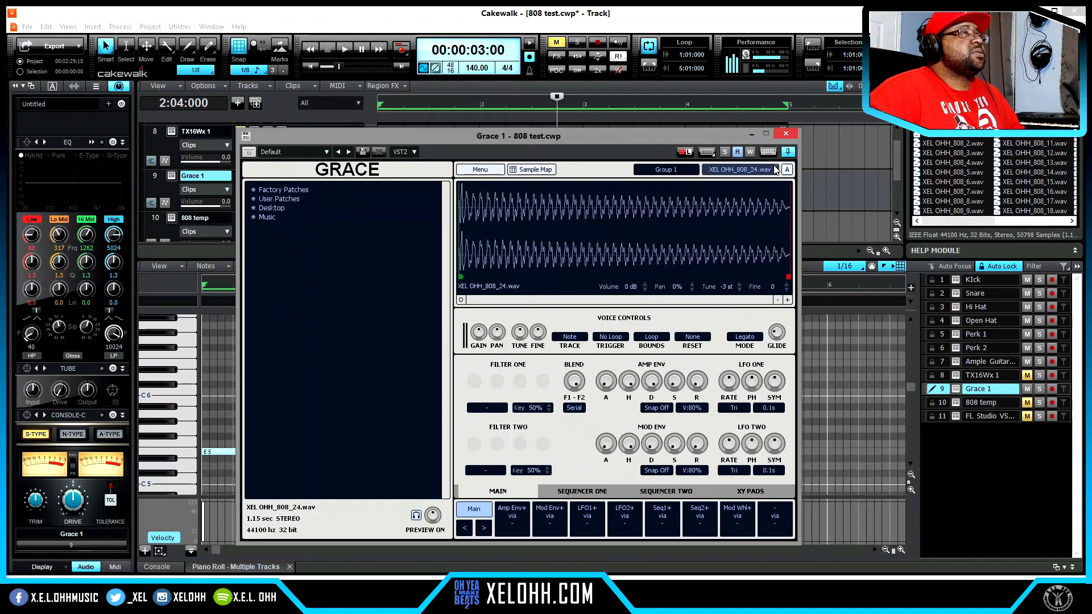
pyautogui.click(787, 135)
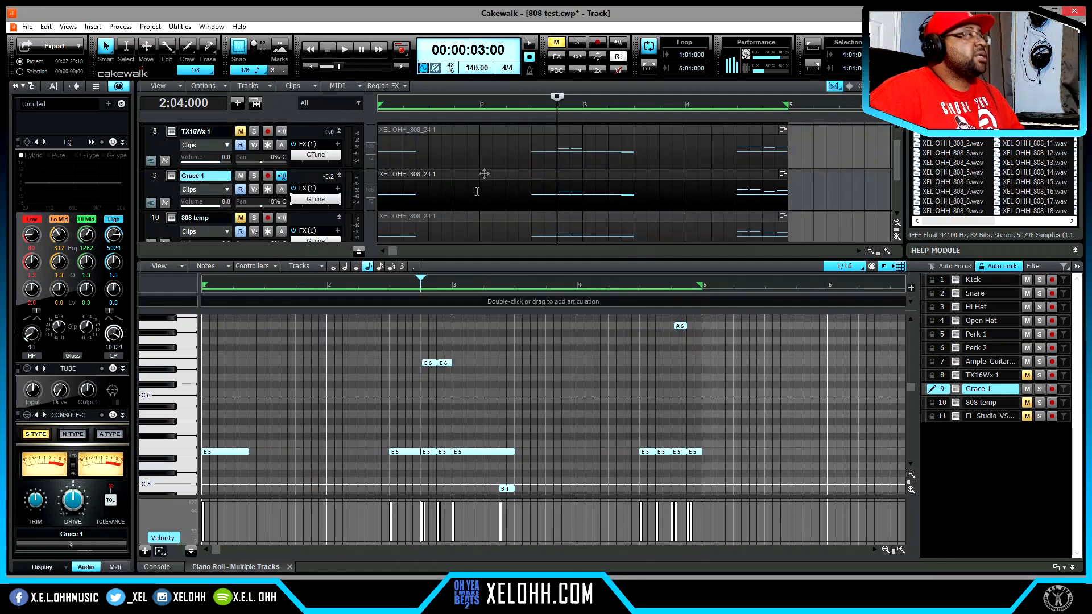
# Step: Play back the 808 pattern through the Grace 1 track from the start of the project
pyautogui.press('w')
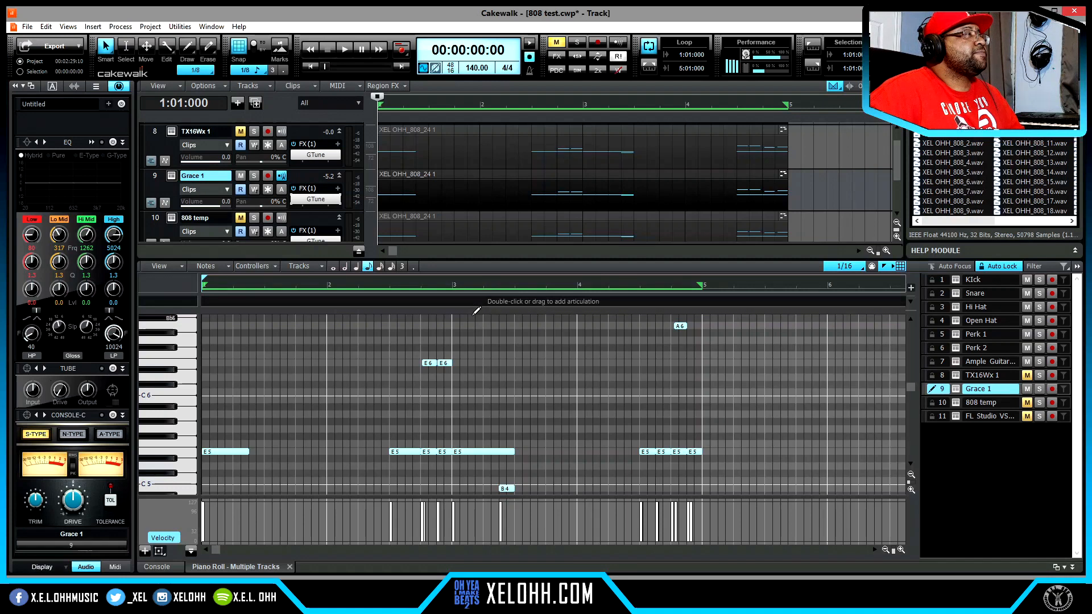
pyautogui.press('space')
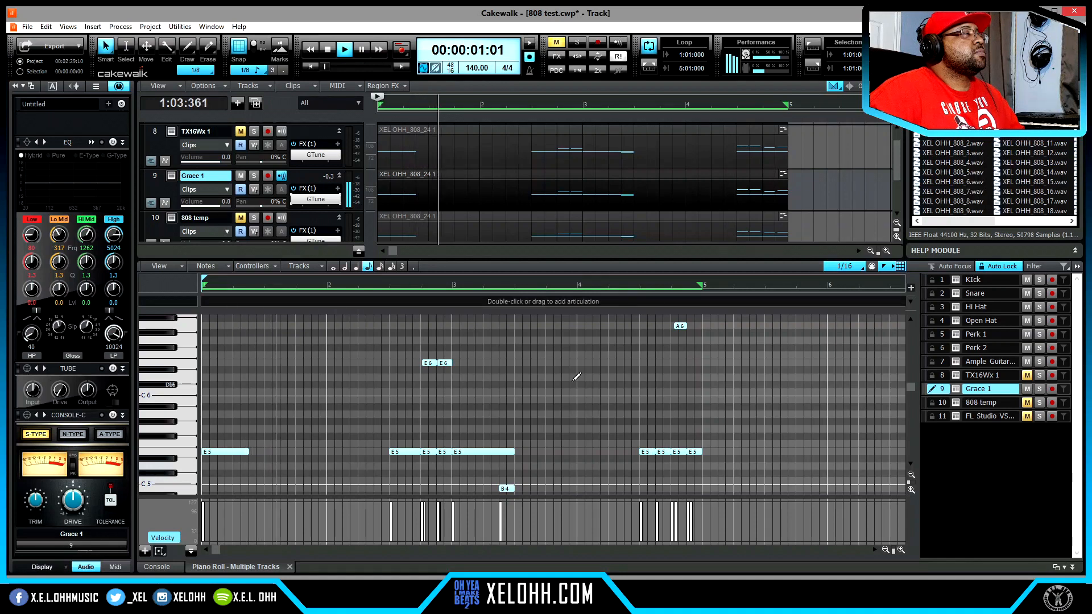
pyautogui.press('space')
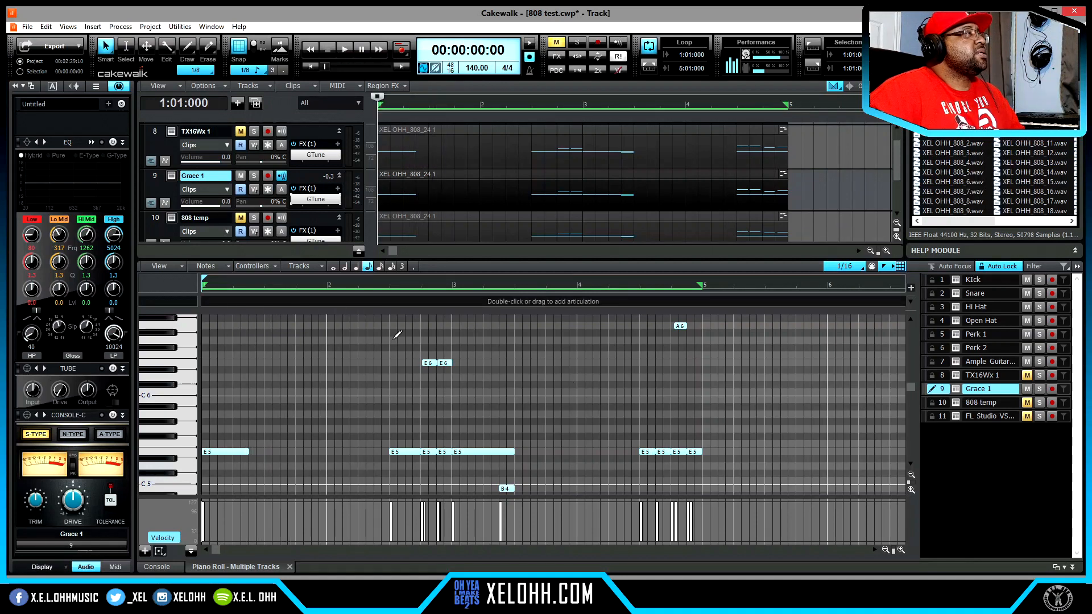
# Step: Mute the Grace 1 track, unmute 808 temp, and open its Komplete Kontrol sampler
pyautogui.click(240, 177)
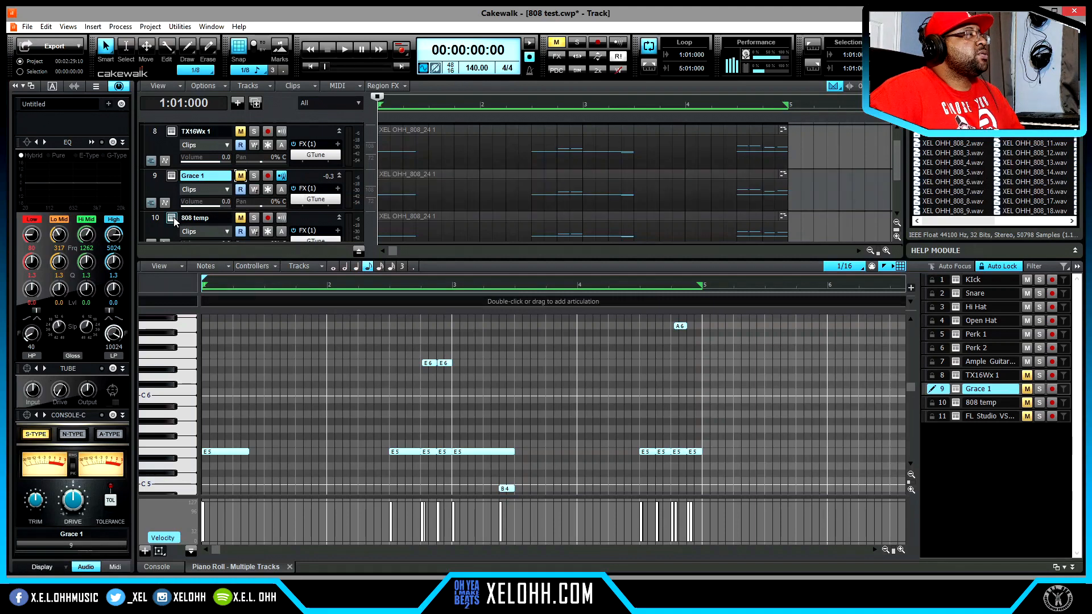
pyautogui.click(240, 219)
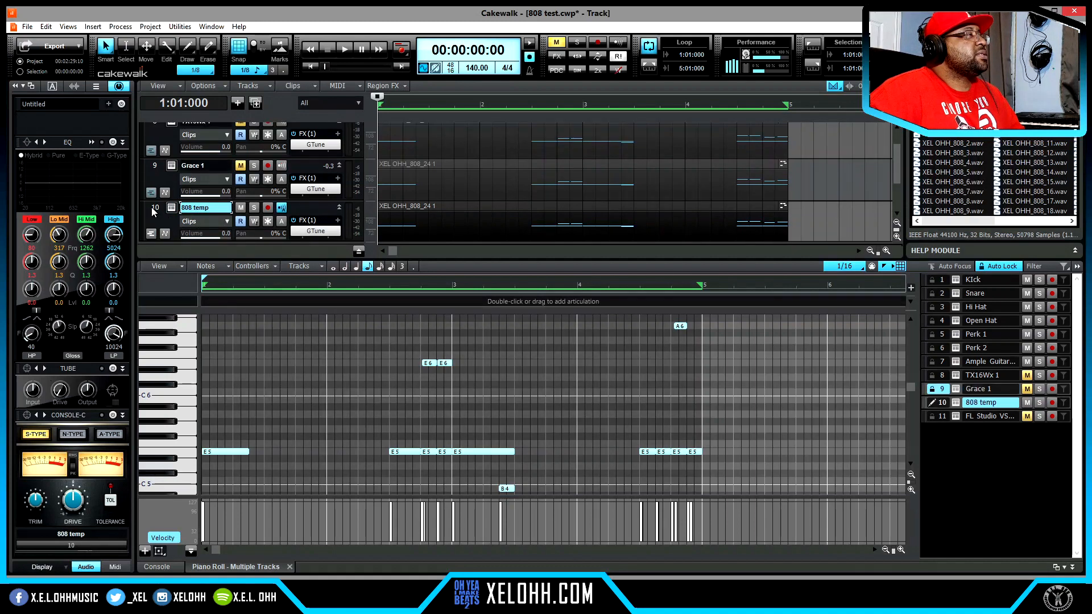
pyautogui.click(159, 210)
pyautogui.click(172, 209)
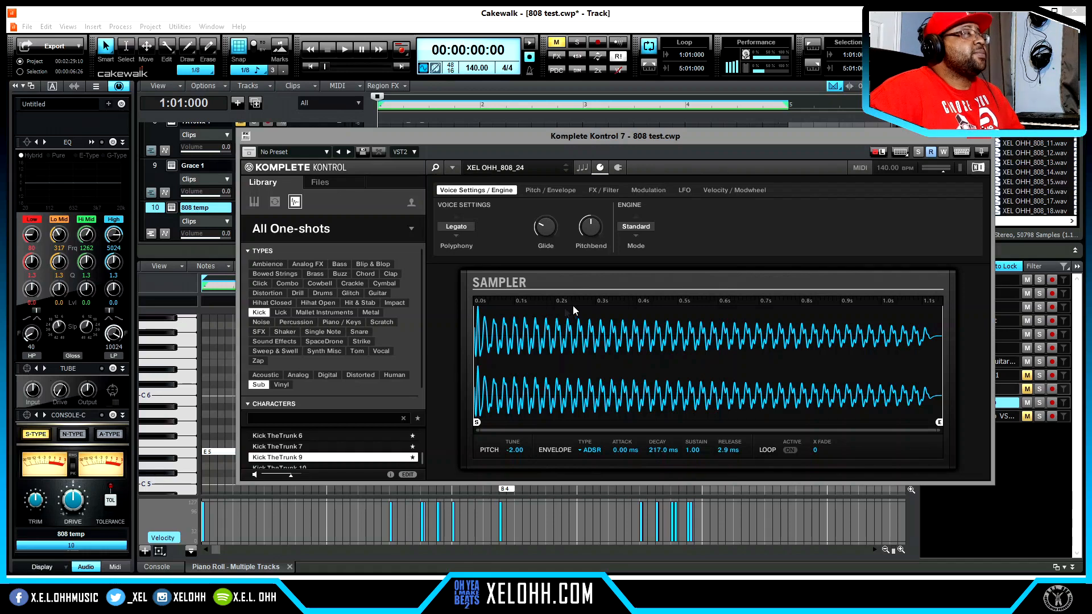
# Step: Show the polyphony choices in Komplete Kontrol's voice settings and keep Legato selected
pyautogui.click(457, 235)
pyautogui.click(455, 222)
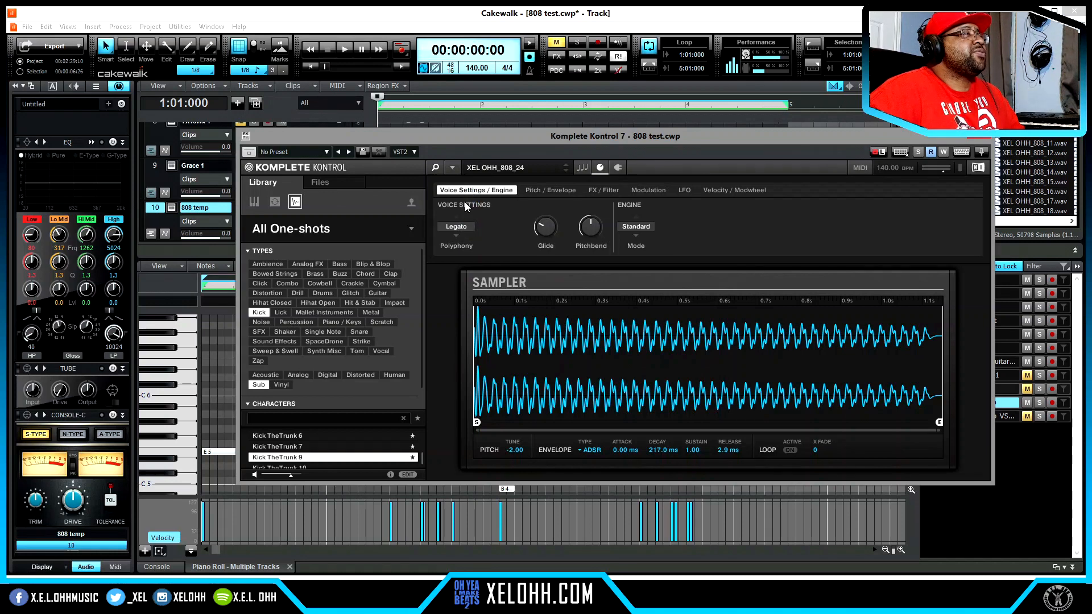
pyautogui.click(455, 228)
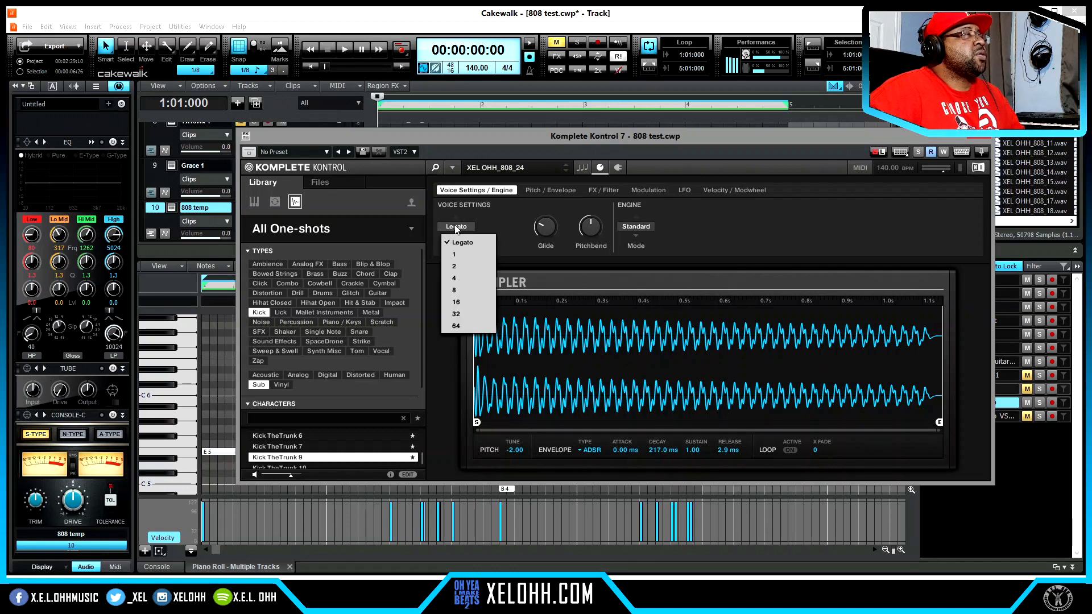
pyautogui.click(478, 241)
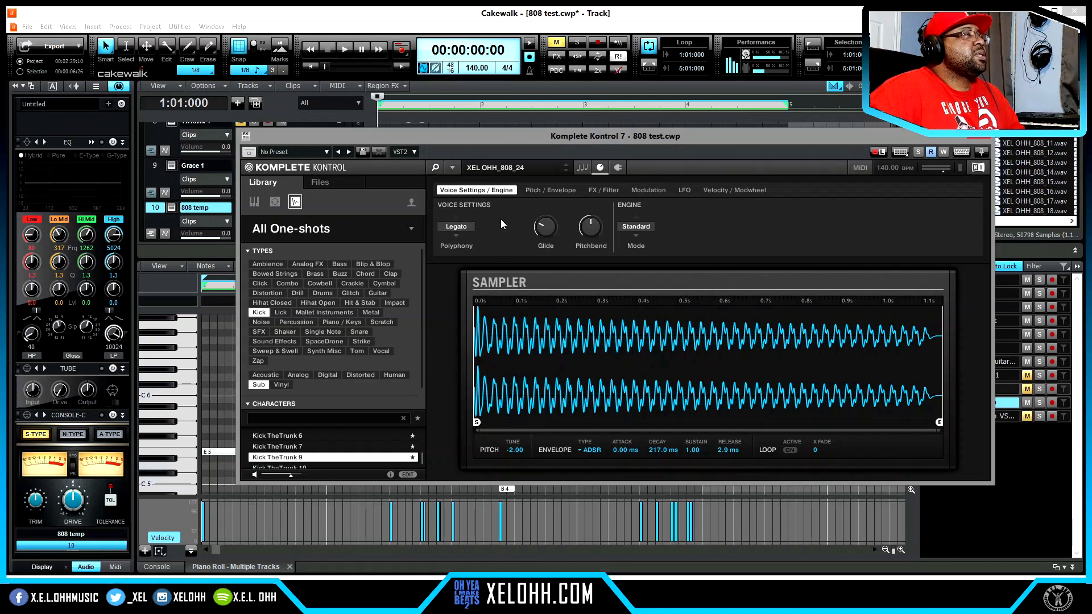
# Step: Inspect the Komplete Kontrol sampler's glide time and pitchbend, and view the envelope type choices while keeping ADSR
pyautogui.moveTo(550, 233)
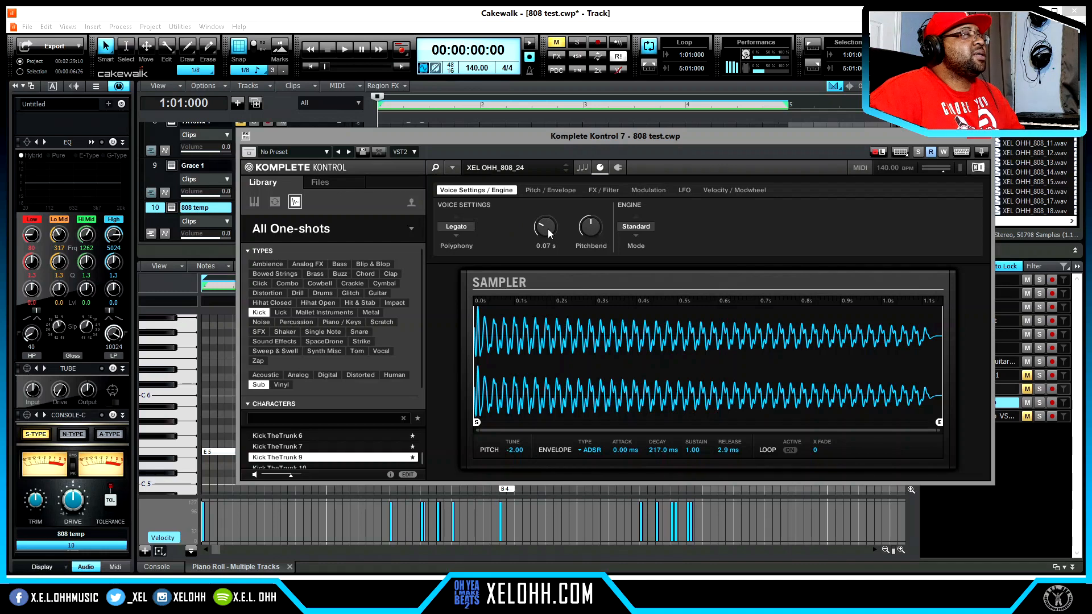
pyautogui.moveTo(599, 231)
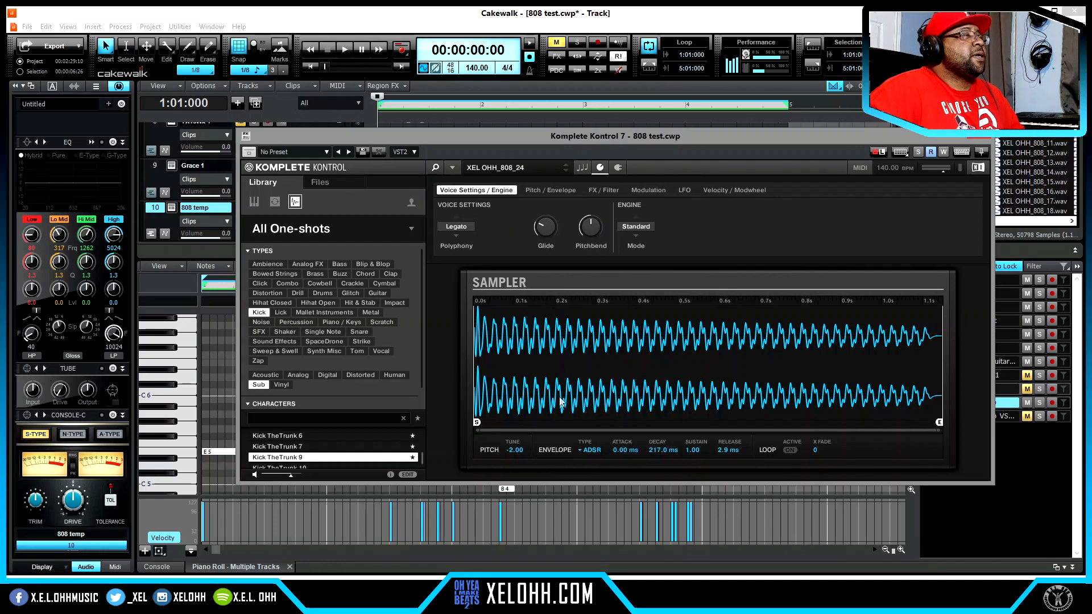
pyautogui.click(581, 451)
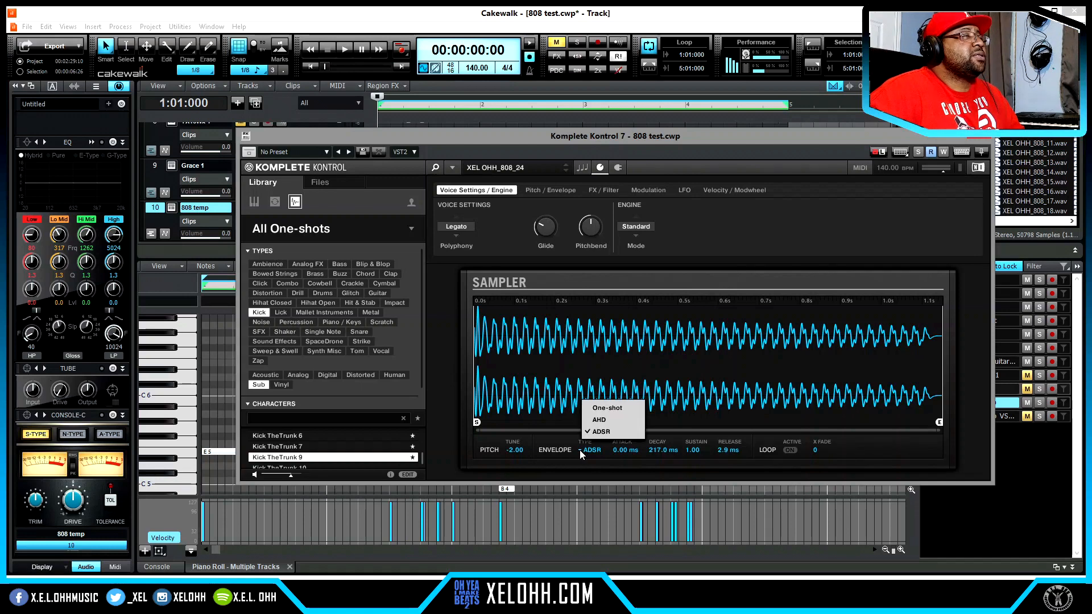
pyautogui.click(581, 454)
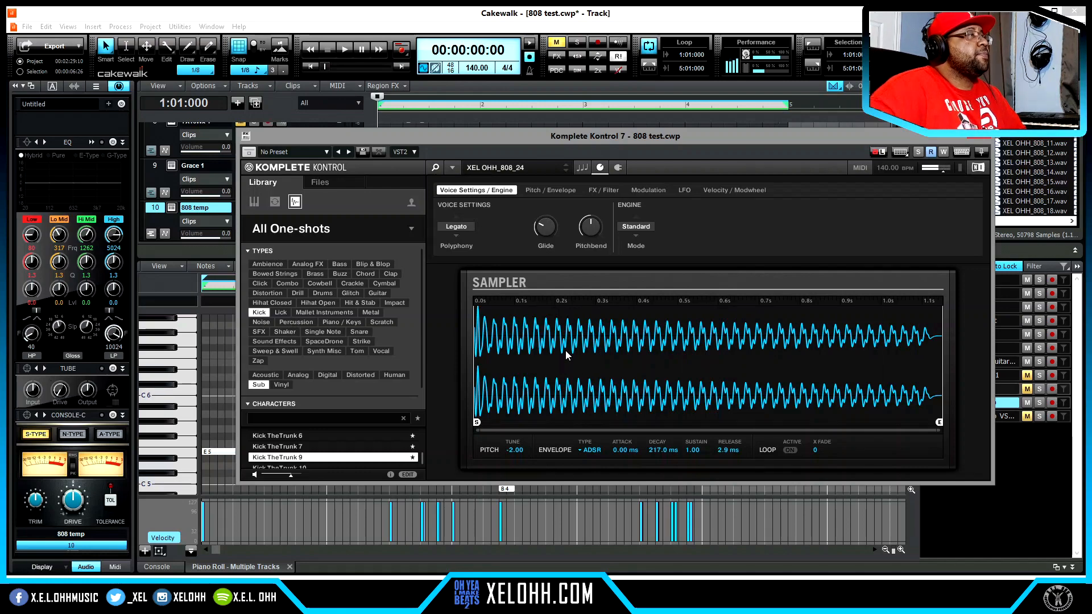
# Step: Move the Komplete Kontrol window aside, open the GTune tuner on the 808 temp track, and close the tuner
pyautogui.moveTo(589, 139); pyautogui.dragTo(699, 160)
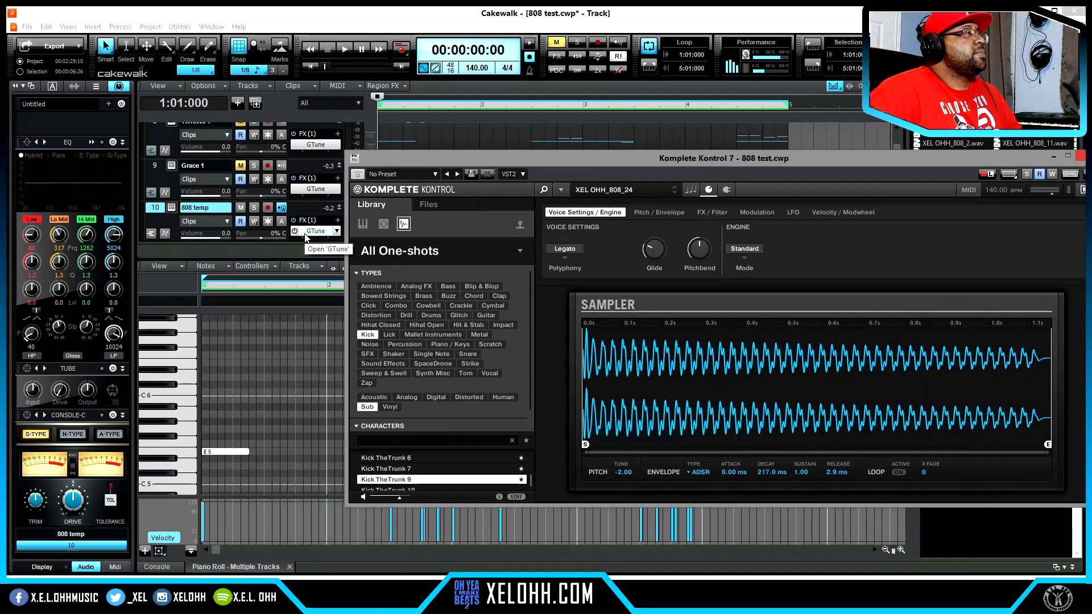
pyautogui.moveTo(948, 161); pyautogui.dragTo(902, 187)
pyautogui.click(1038, 197)
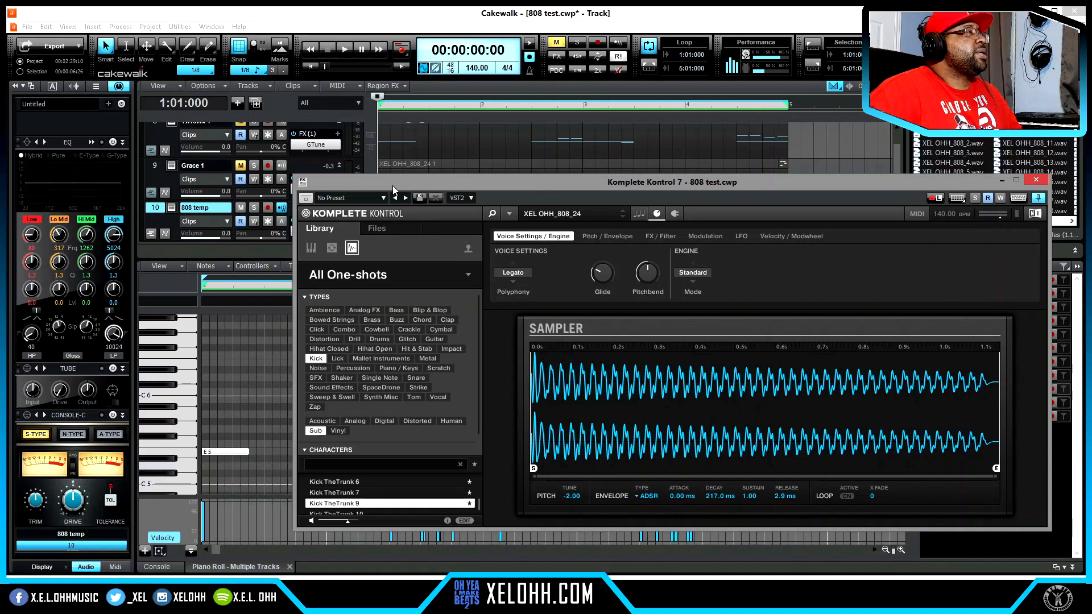
pyautogui.moveTo(392, 186); pyautogui.dragTo(417, 185)
pyautogui.doubleClick(303, 230)
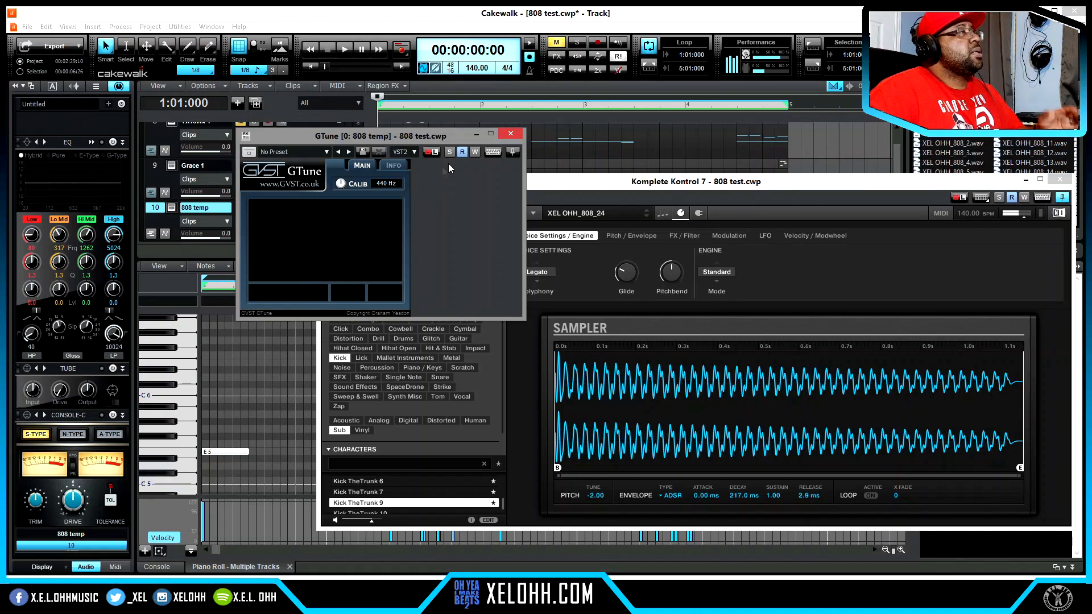
pyautogui.click(511, 134)
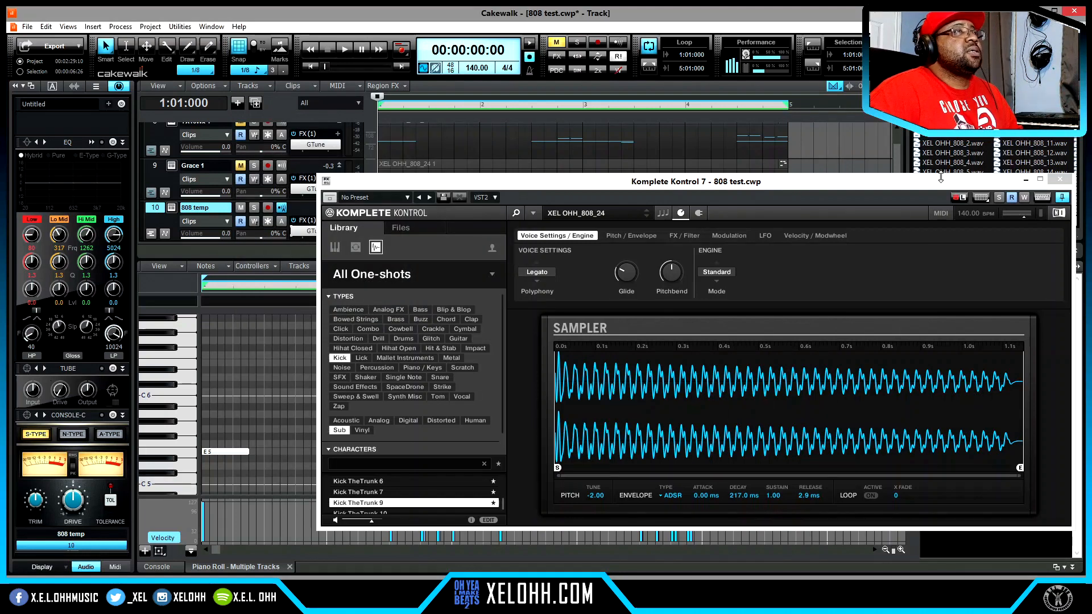
# Step: Close Komplete Kontrol and play back the 808 pattern through the 808 temp track
pyautogui.moveTo(926, 185); pyautogui.dragTo(809, 153)
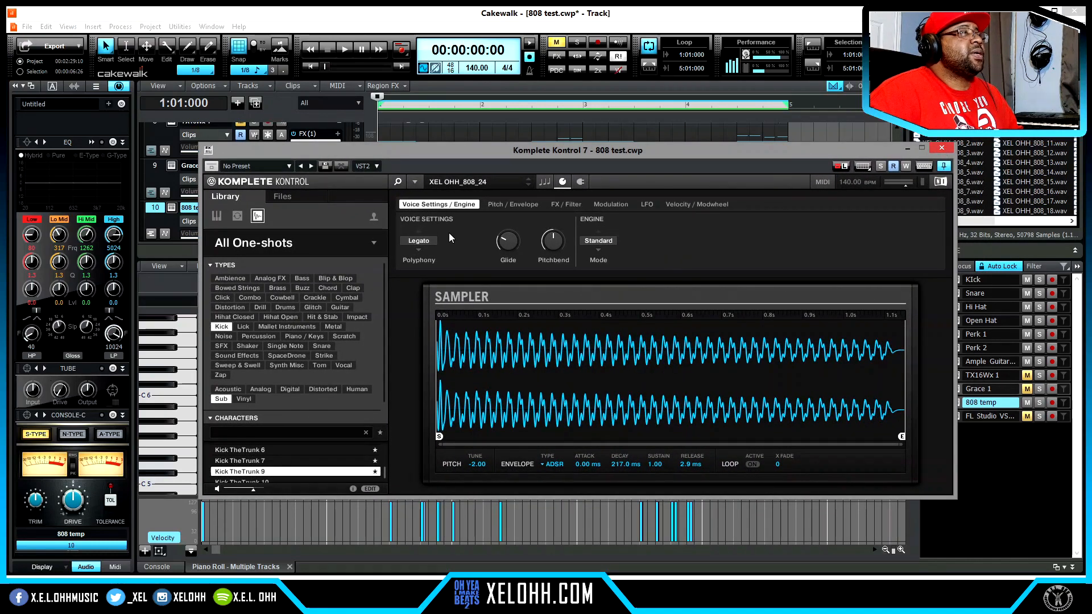
pyautogui.click(941, 149)
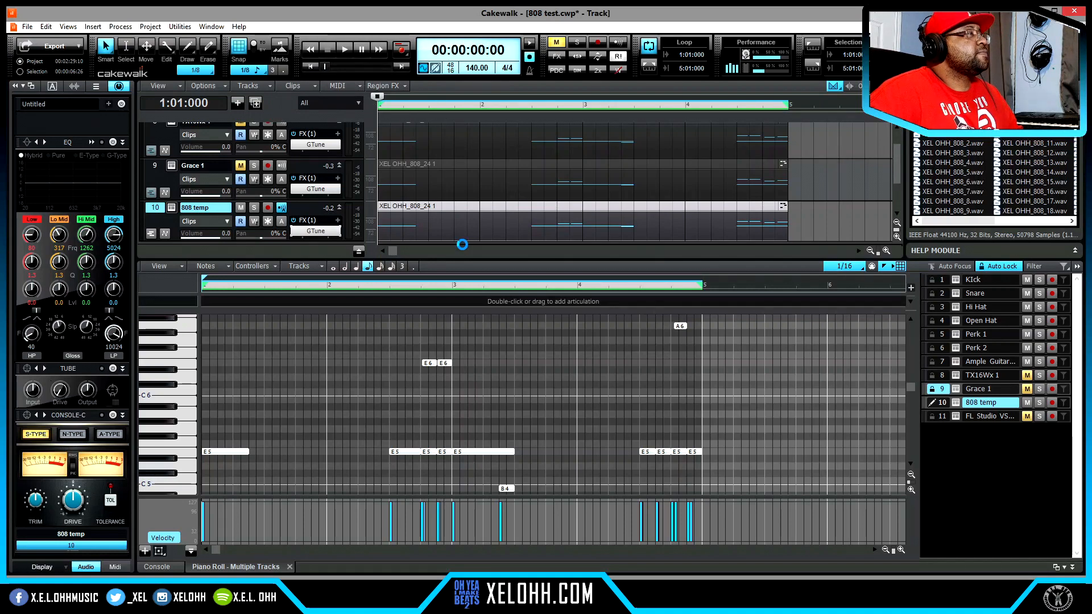
pyautogui.press('space')
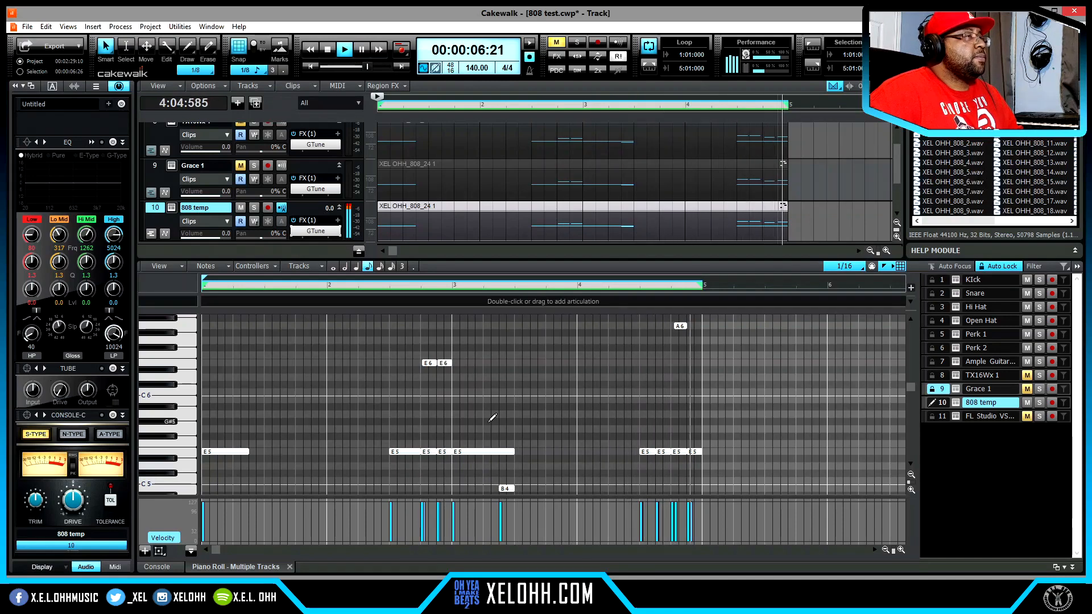
pyautogui.press('space')
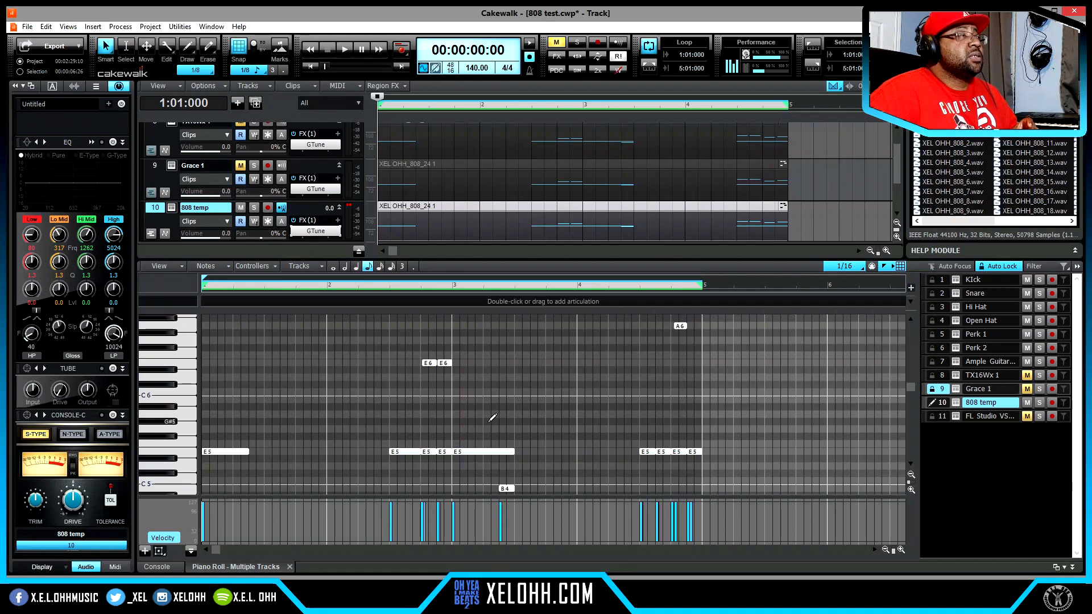
# Step: Mute the 808 temp track, expand the FL Studio VSTi 1 track, and open its plugin window
pyautogui.click(241, 209)
pyautogui.scroll(-1, 347, 200)
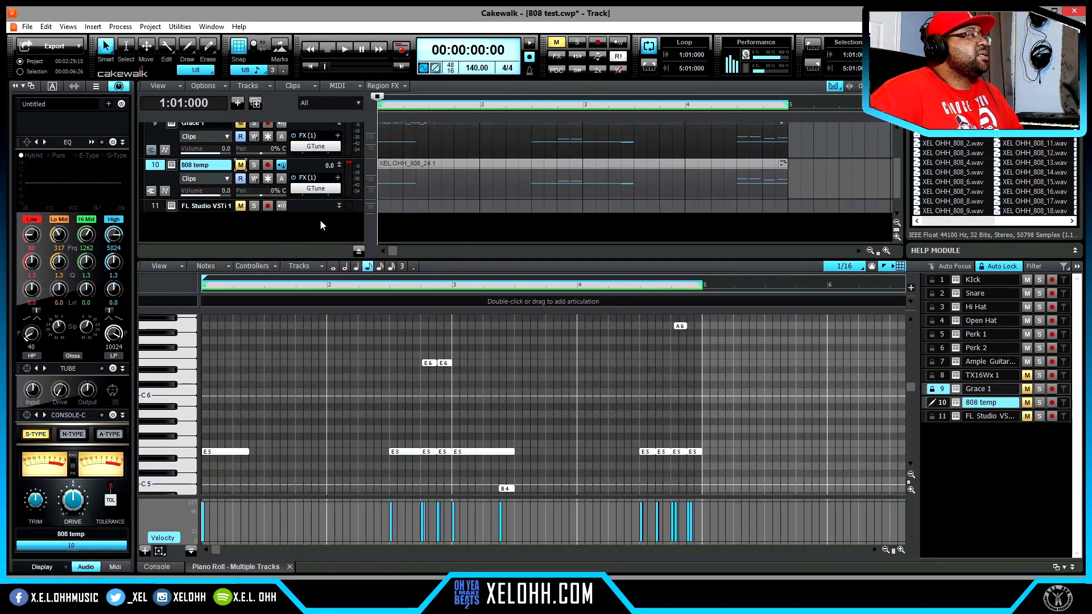
pyautogui.moveTo(314, 214); pyautogui.dragTo(314, 241)
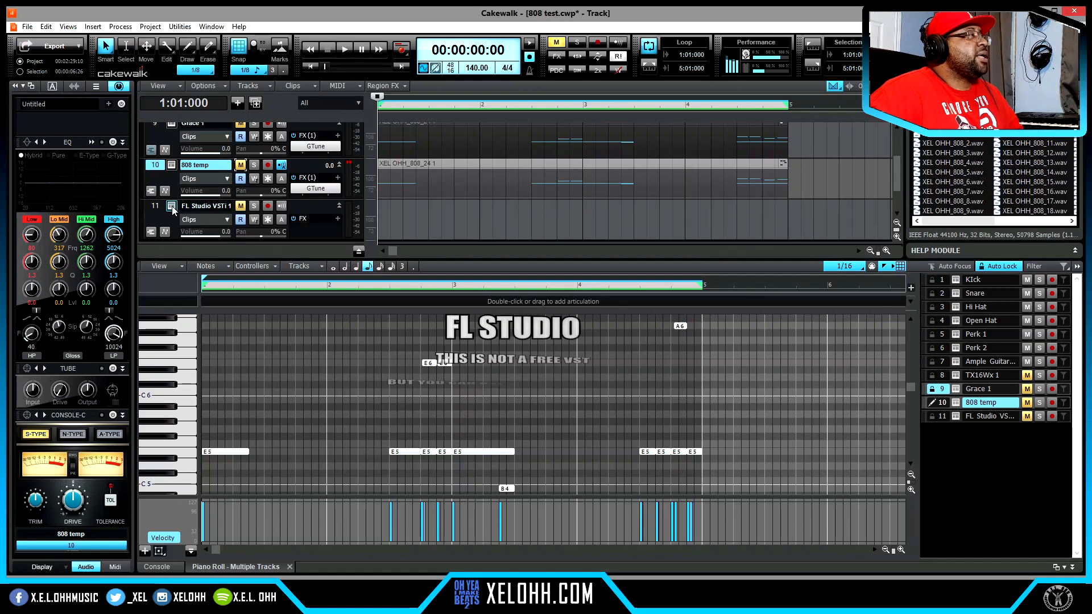
pyautogui.click(172, 206)
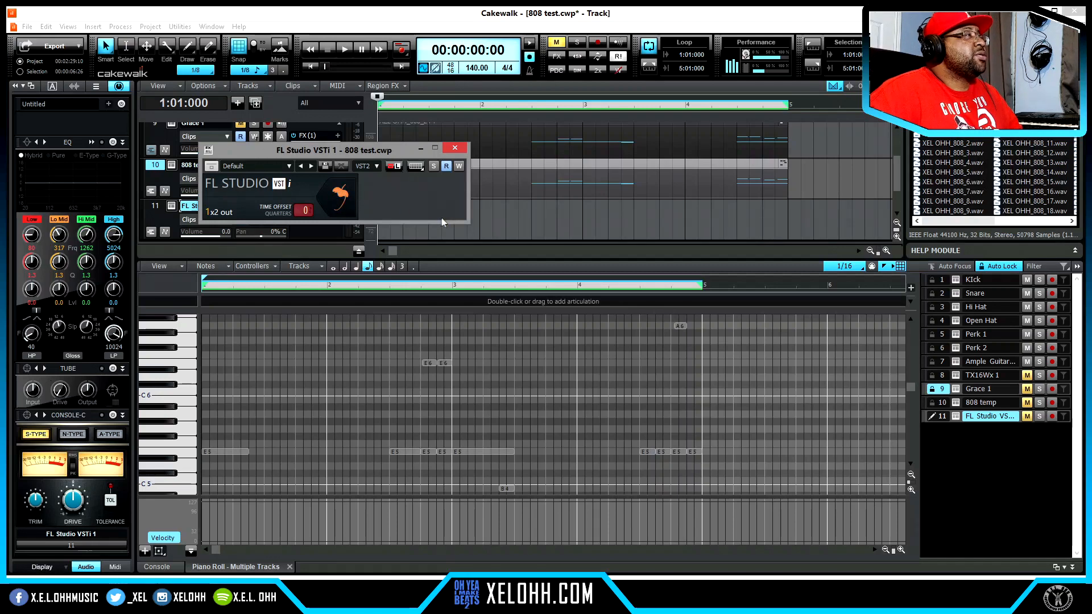
# Step: Open the FL Studio editor from its plugin window and view the XEL OHH_808_24 sample in the channel rack
pyautogui.click(343, 195)
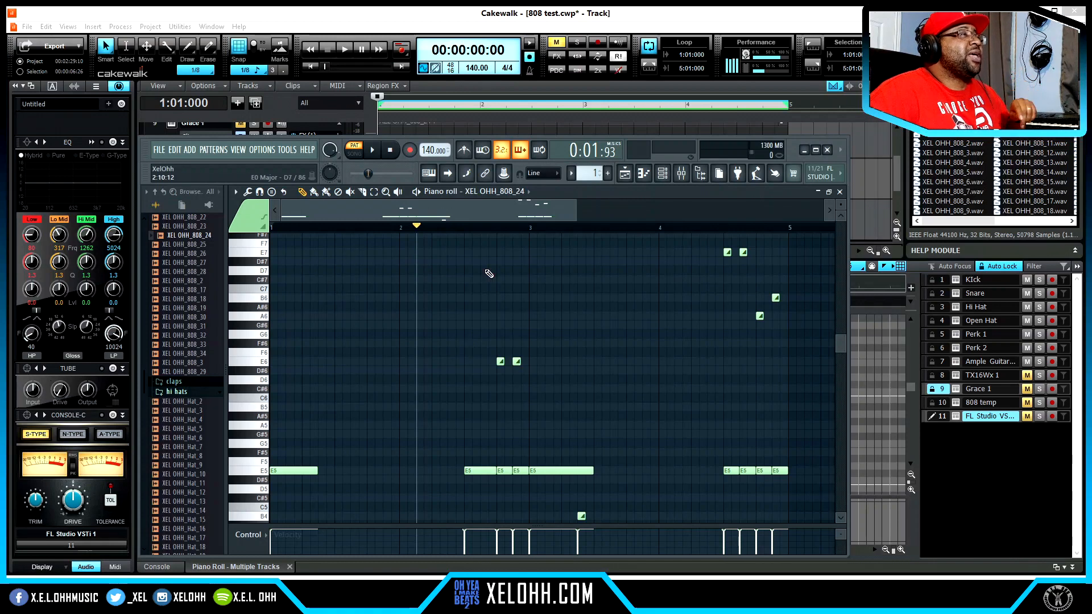
pyautogui.click(662, 178)
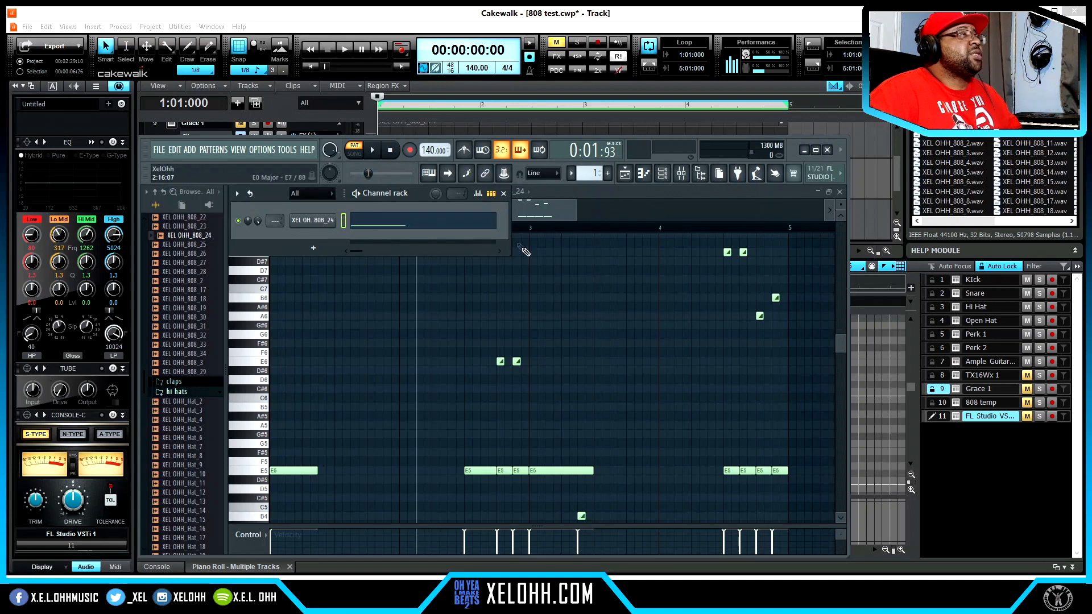
pyautogui.click(504, 193)
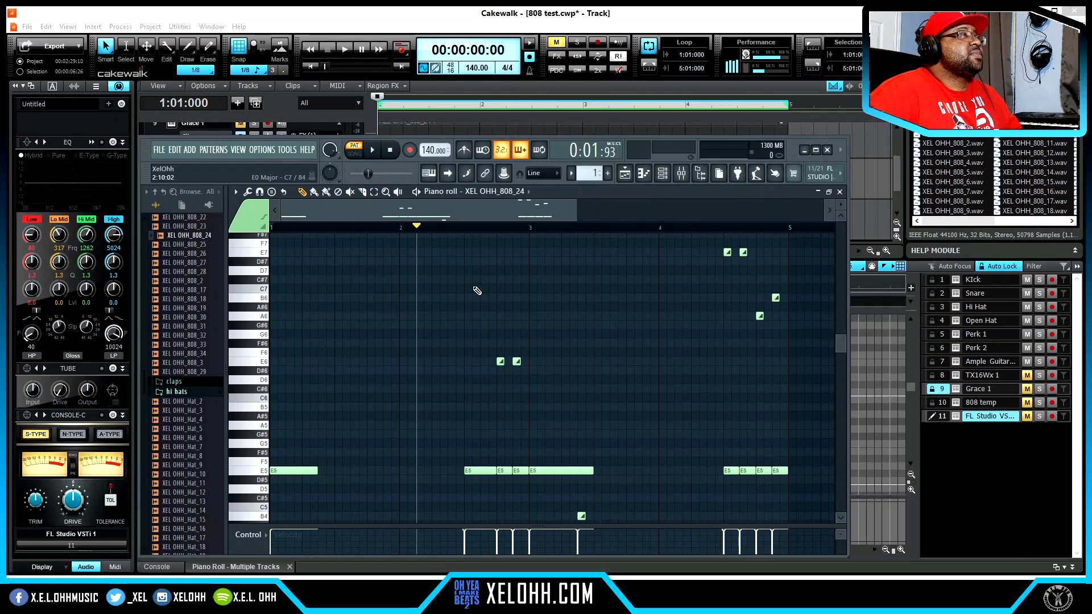
# Step: Return to Cakewalk, unmute the FL Studio VSTi 1 track, and play back its 808 pattern from the start
pyautogui.click(311, 67)
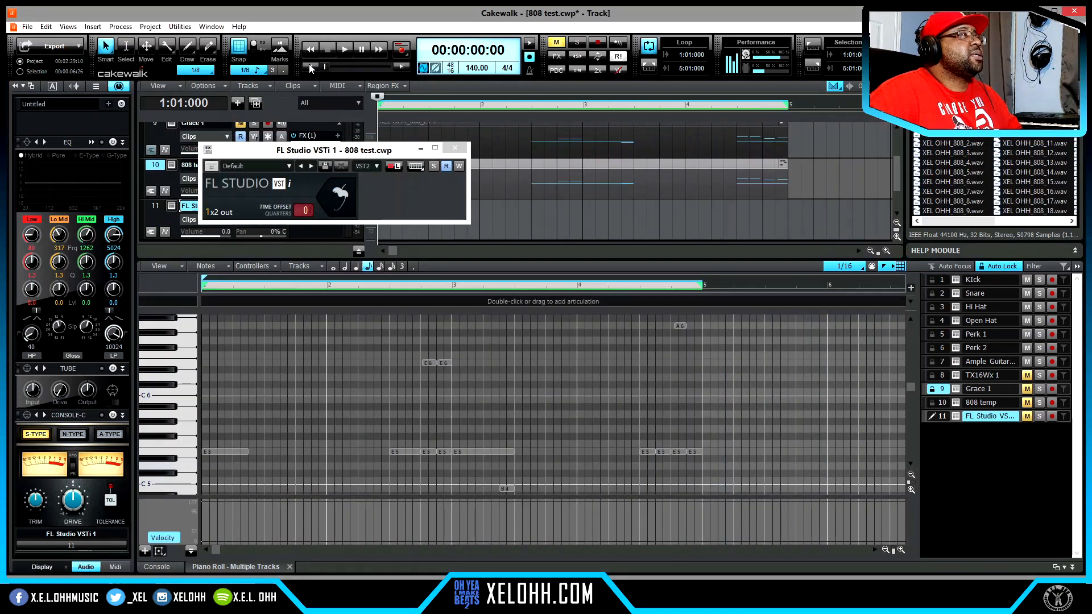
pyautogui.click(1027, 417)
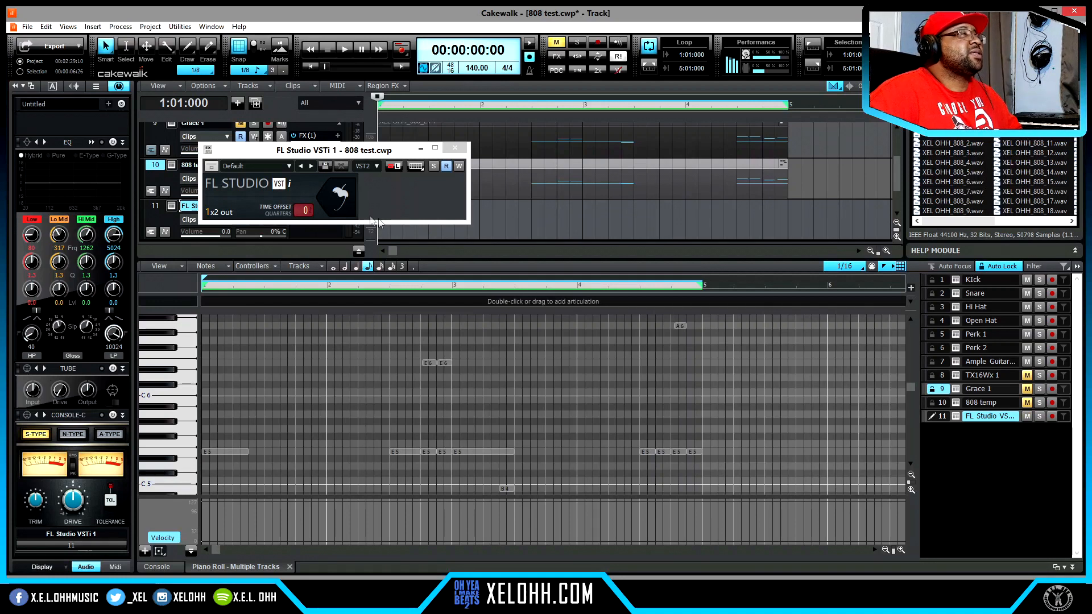
pyautogui.click(344, 50)
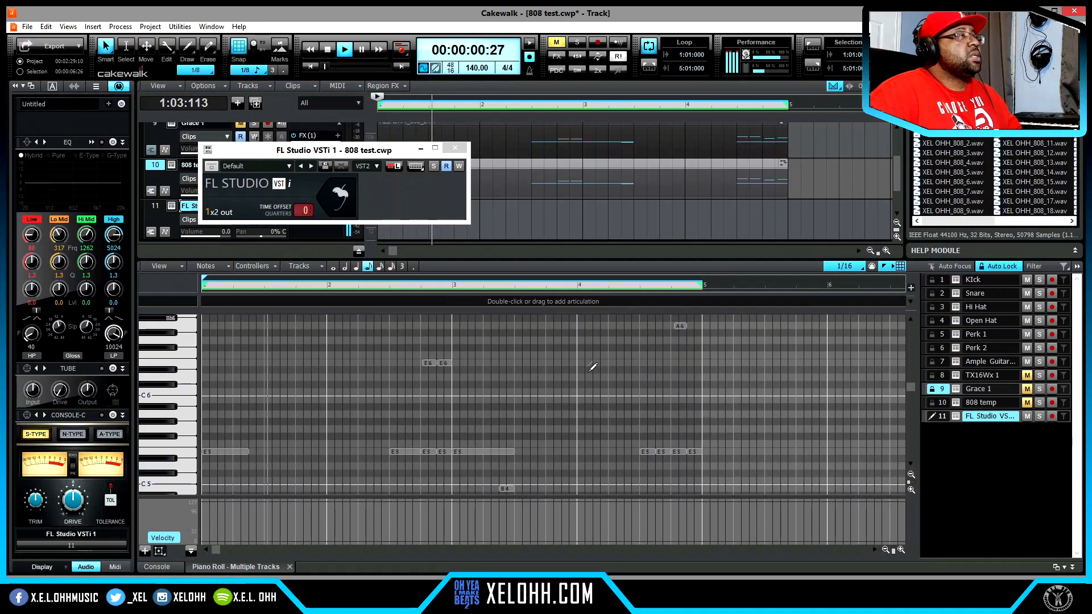
pyautogui.press('space')
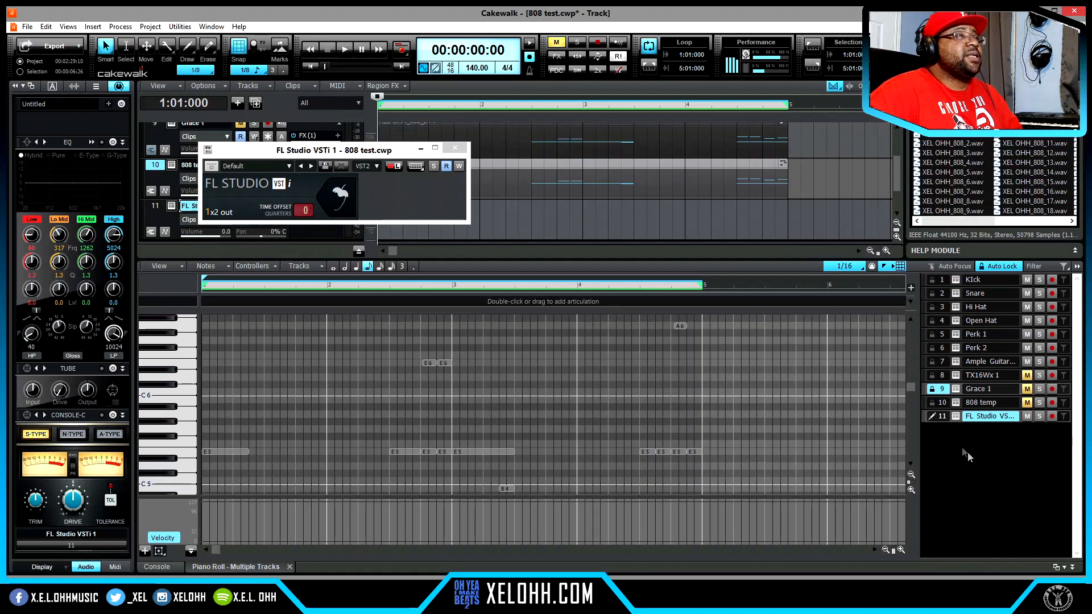
# Step: Examine the slide notes above the E5 notes in FL Studio's XEL OHH_808_24 piano roll, and close the editor
pyautogui.click(345, 206)
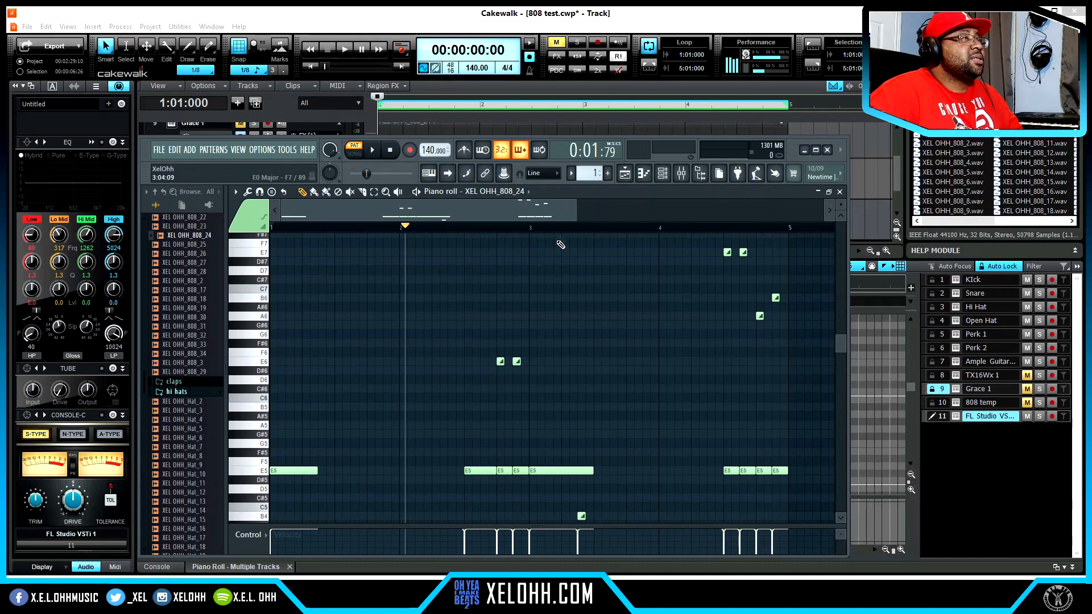
pyautogui.moveTo(283, 213); pyautogui.dragTo(356, 213)
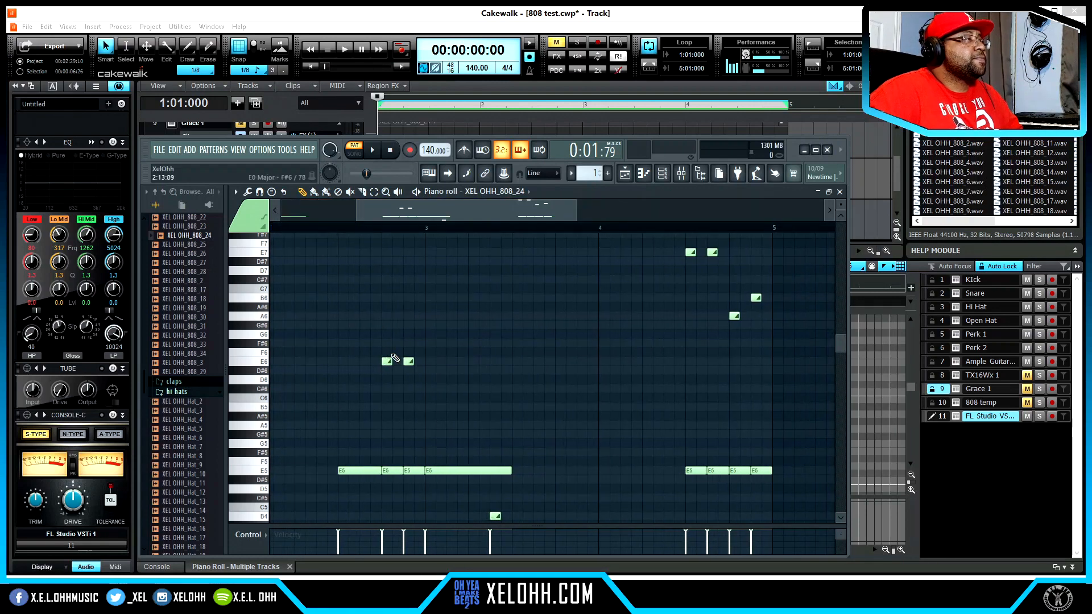
pyautogui.click(384, 335)
pyautogui.rightClick(391, 335)
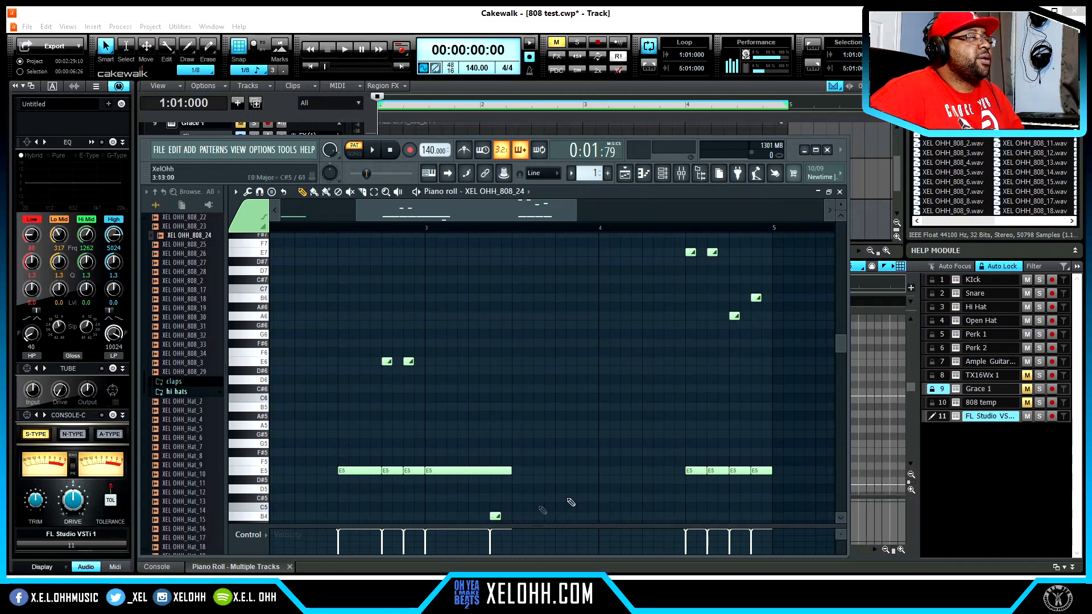
pyautogui.moveTo(355, 213); pyautogui.dragTo(282, 214)
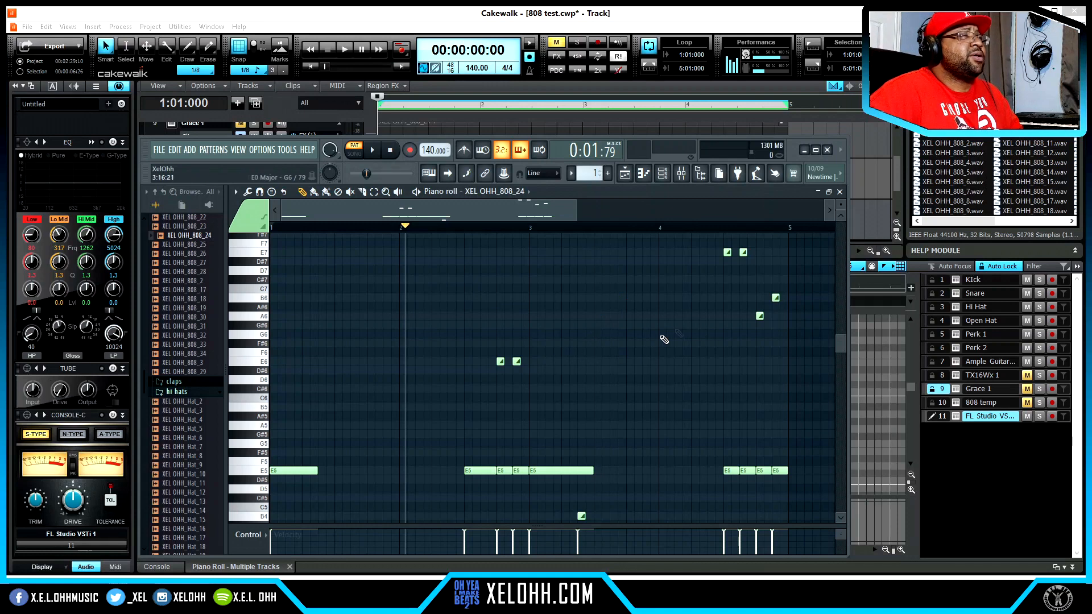
pyautogui.click(828, 150)
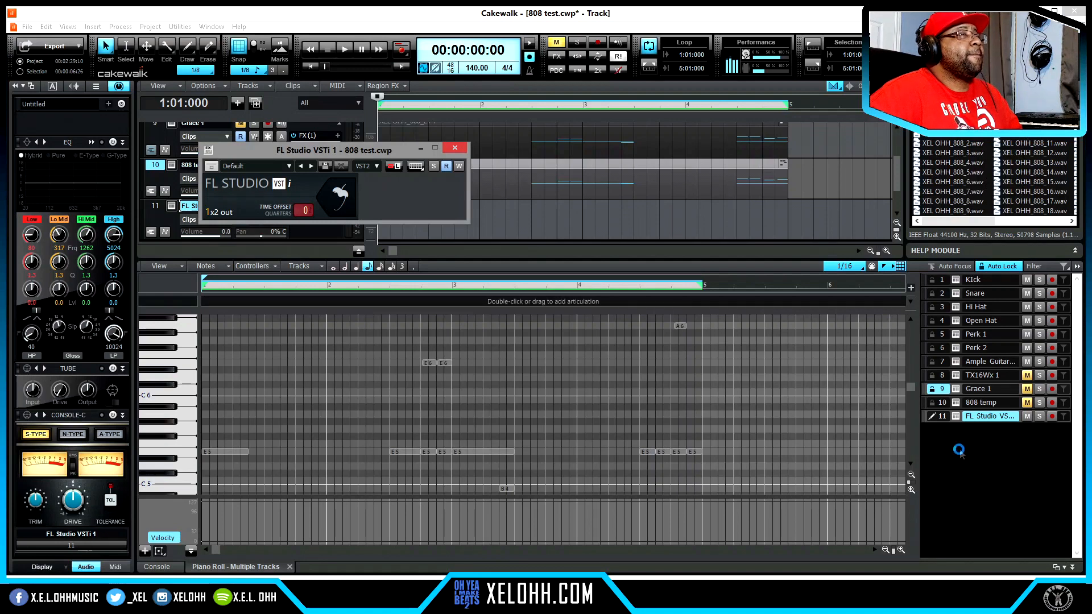
# Step: Compare the 808 glide during playback by switching track mutes between FL Studio, Komplete Kontrol, Grace and TX16Wx, ending on FL Studio
pyautogui.press('space')
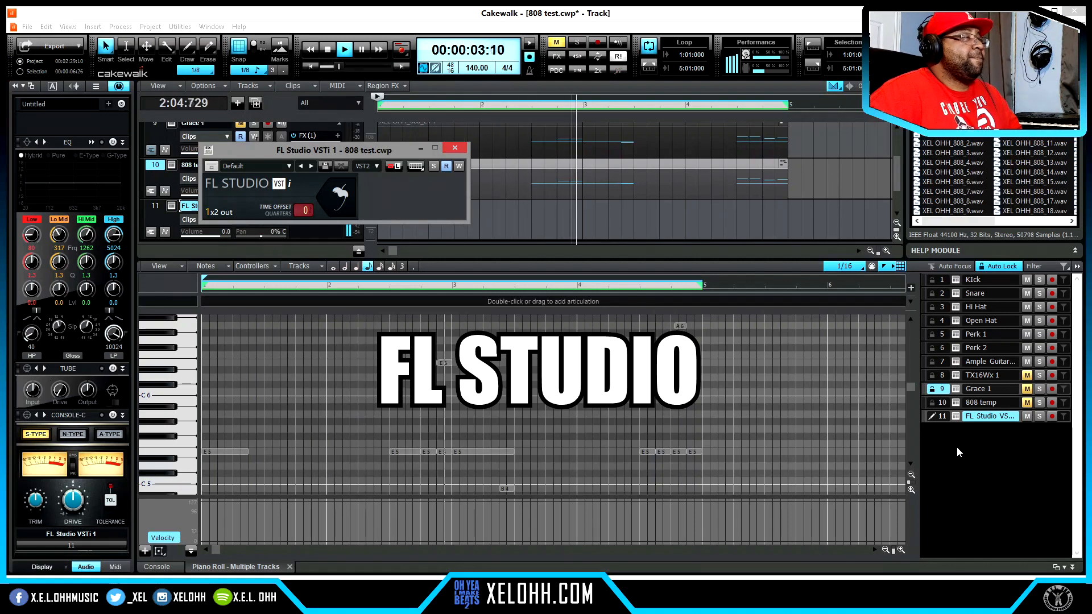
pyautogui.click(1028, 416)
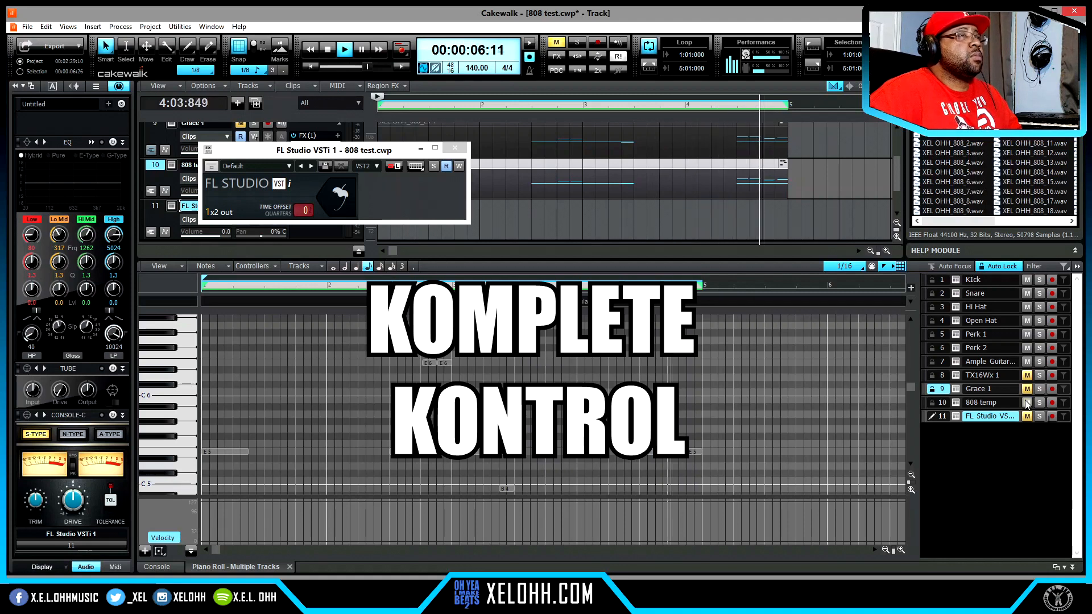
pyautogui.click(1027, 403)
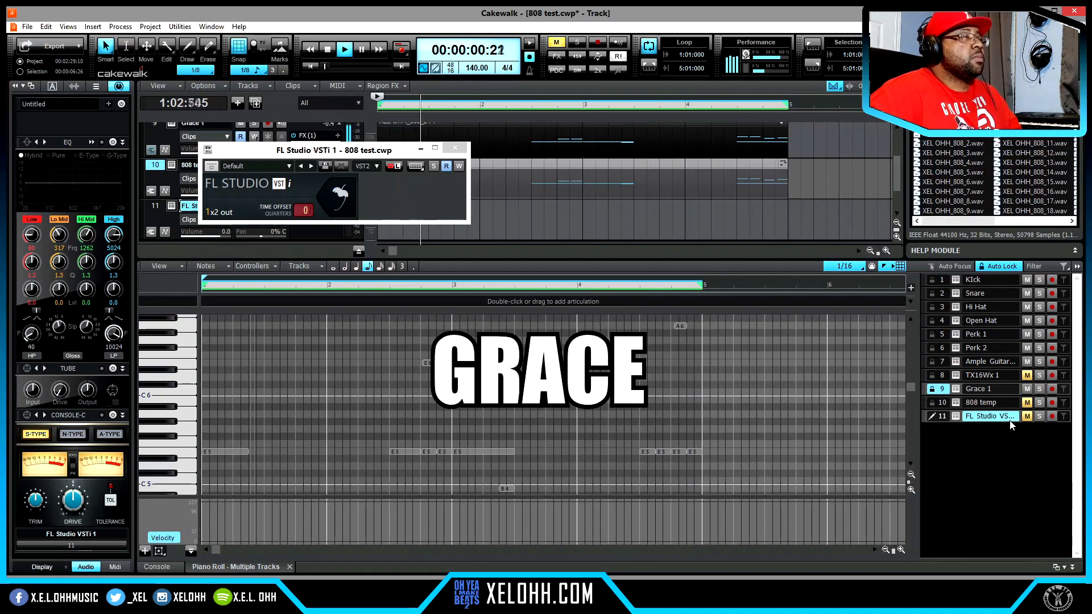
pyautogui.click(1027, 389)
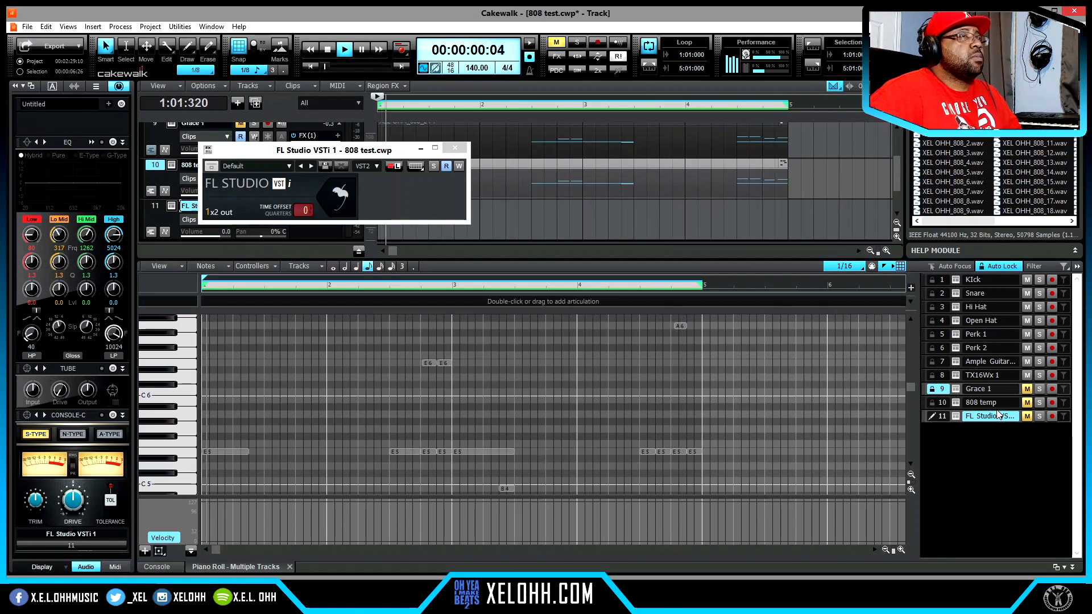
pyautogui.click(1027, 375)
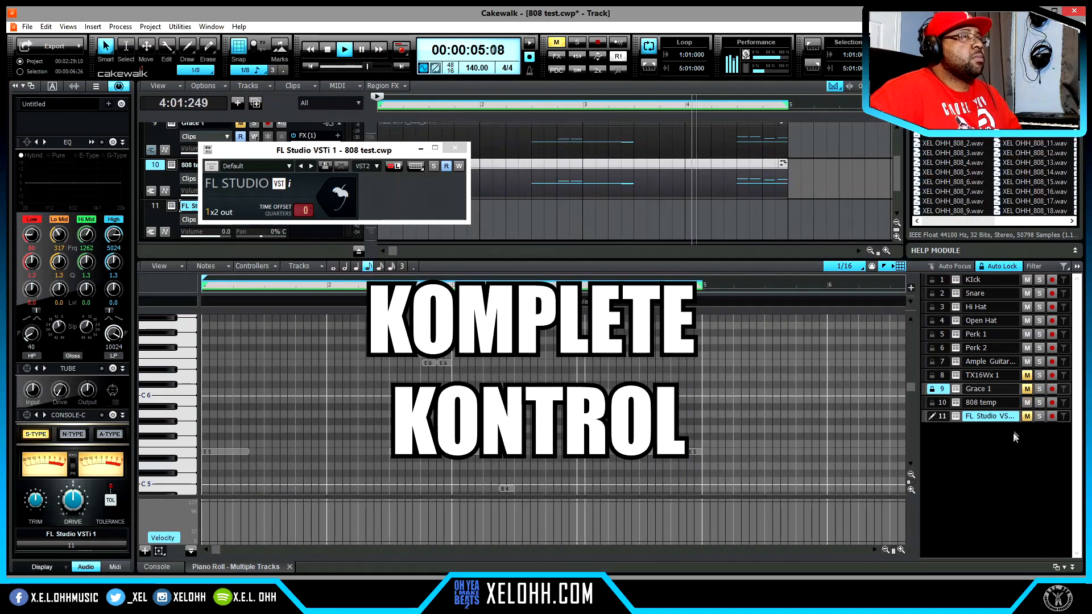
pyautogui.click(1028, 403)
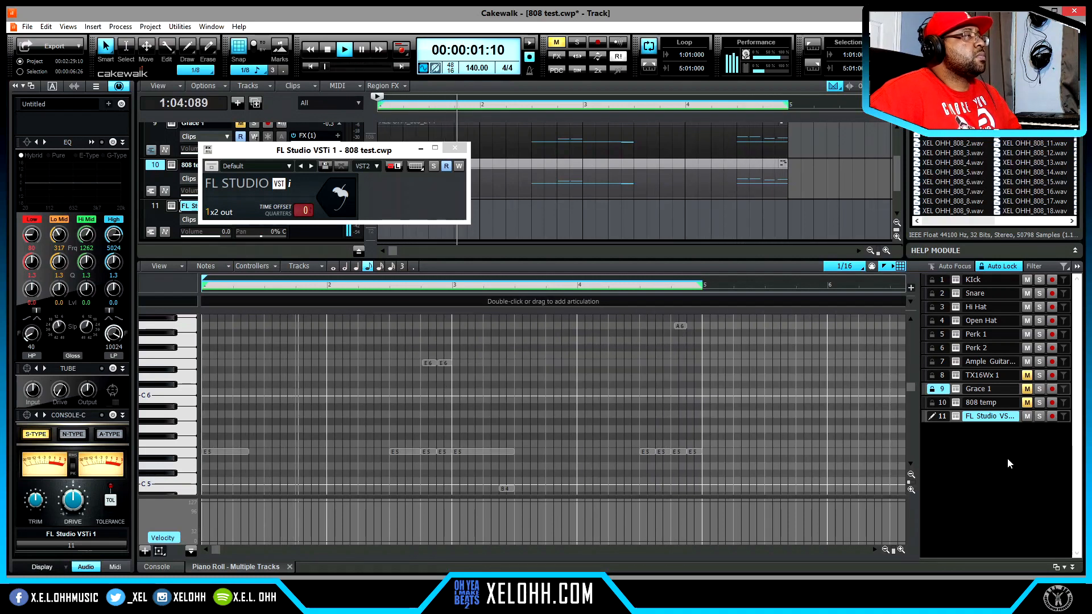
pyautogui.press('space')
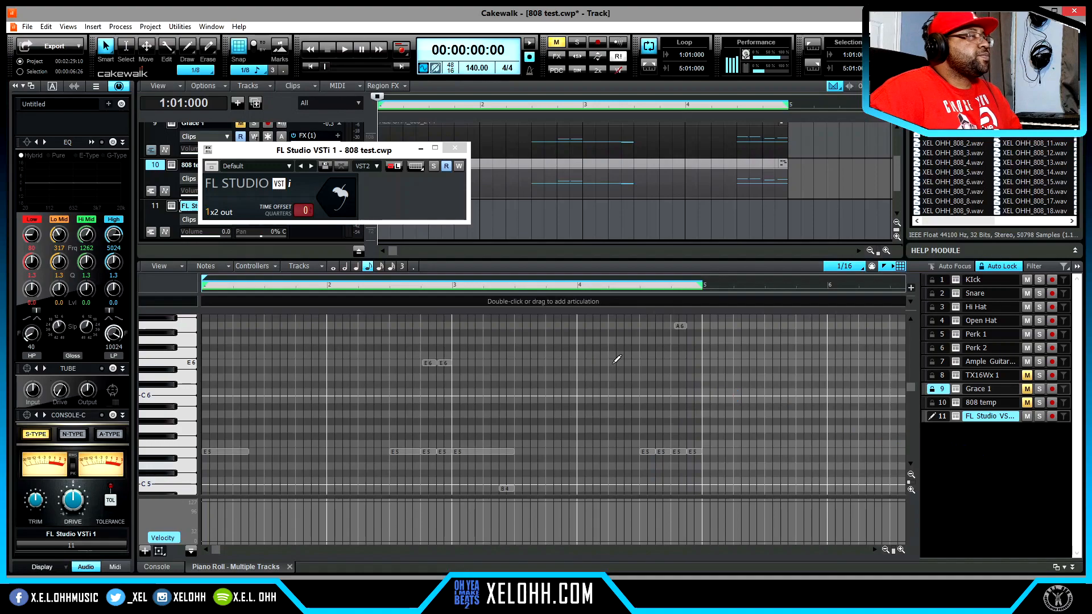